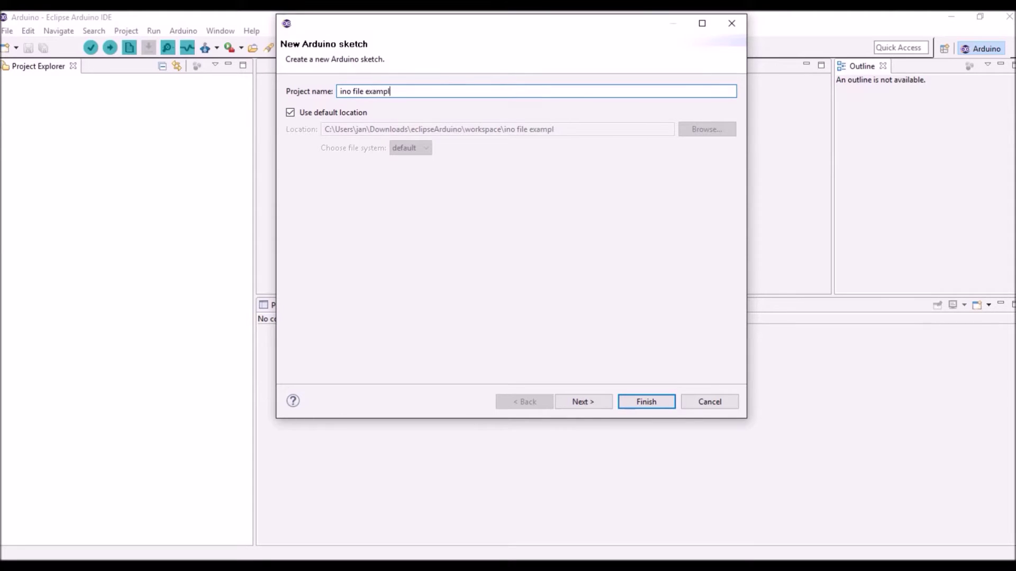
Step: Keep the avr 1.6.9 boards.txt, choose Arduino/Genuino Uno on COM4, and finish creating the project
left_click(585, 404)
left_click(734, 101)
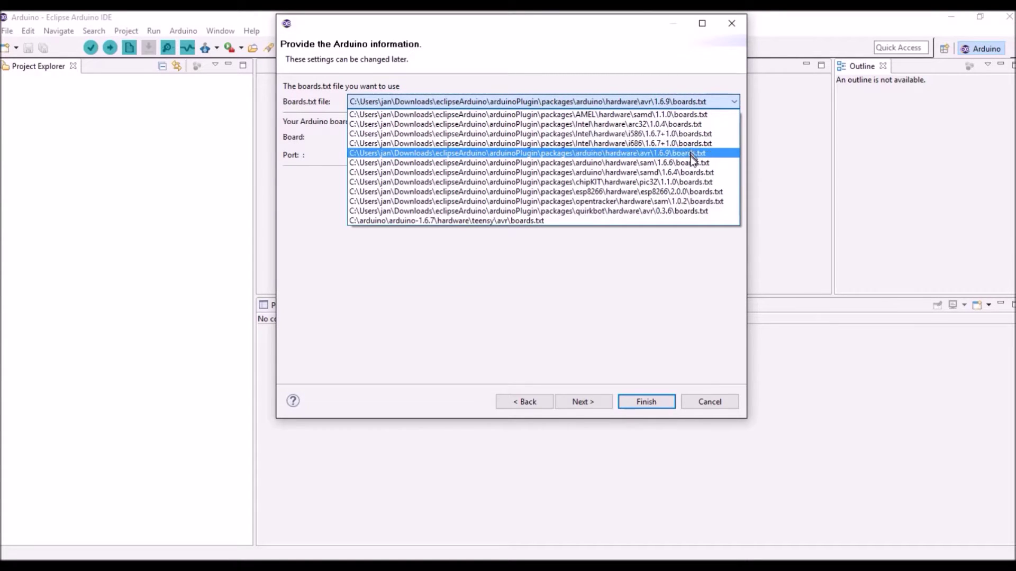
left_click(690, 153)
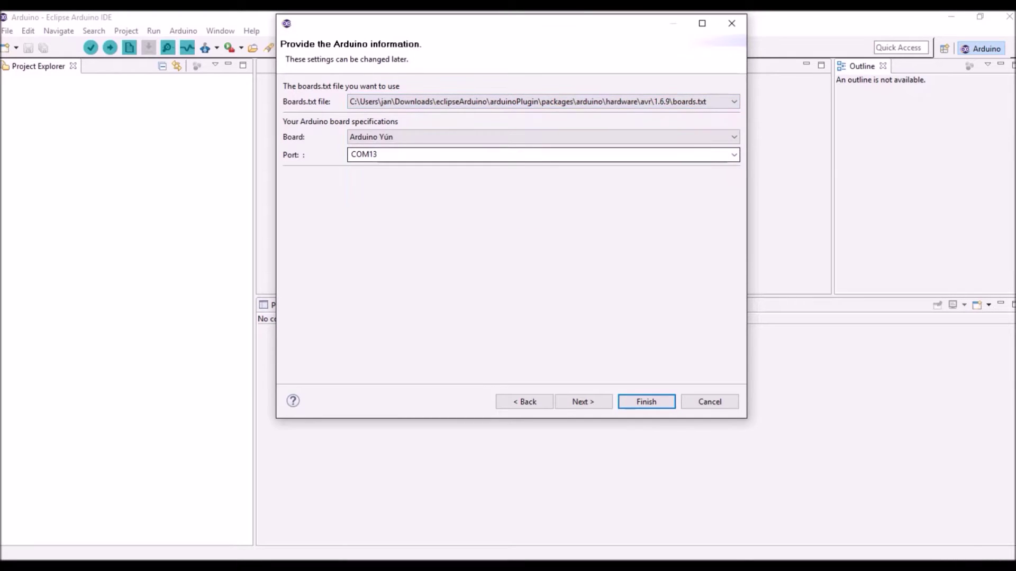
left_click(736, 137)
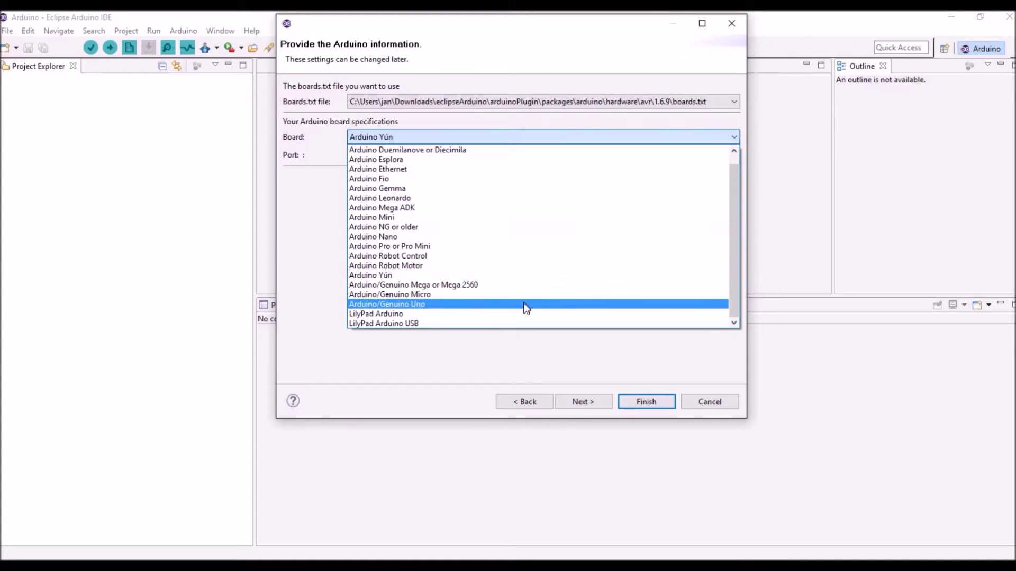
left_click(526, 306)
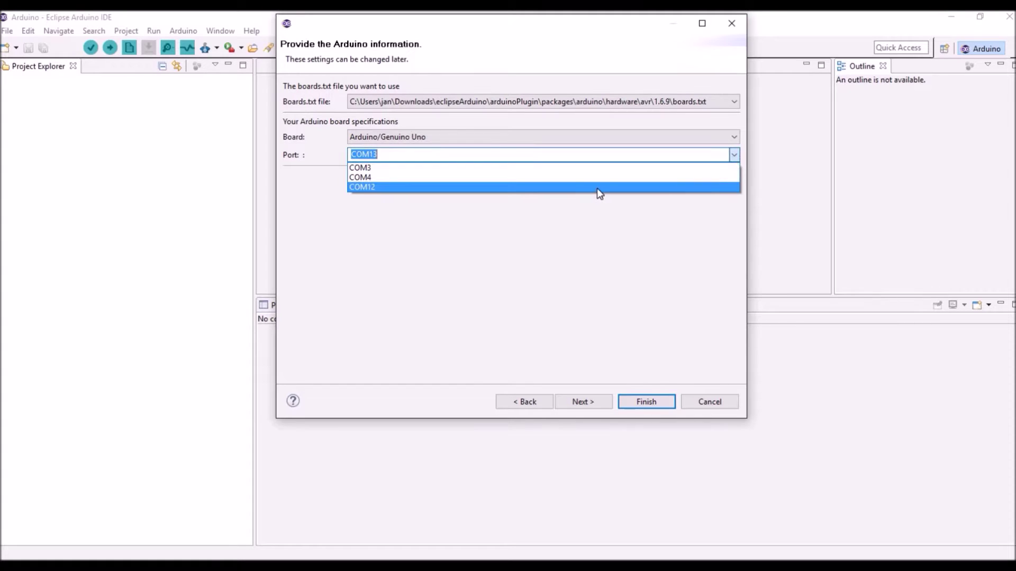
left_click(597, 178)
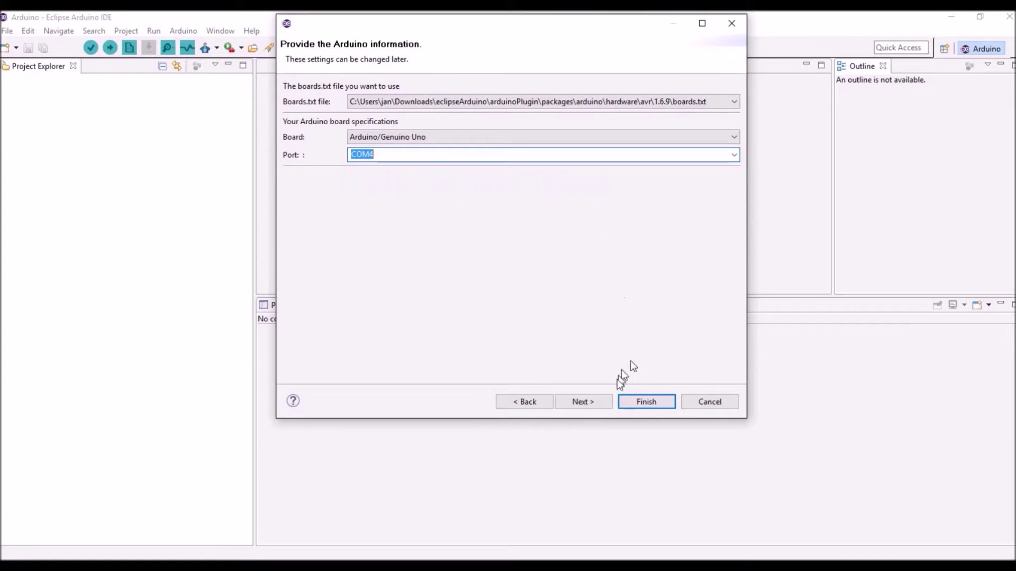
left_click(596, 405)
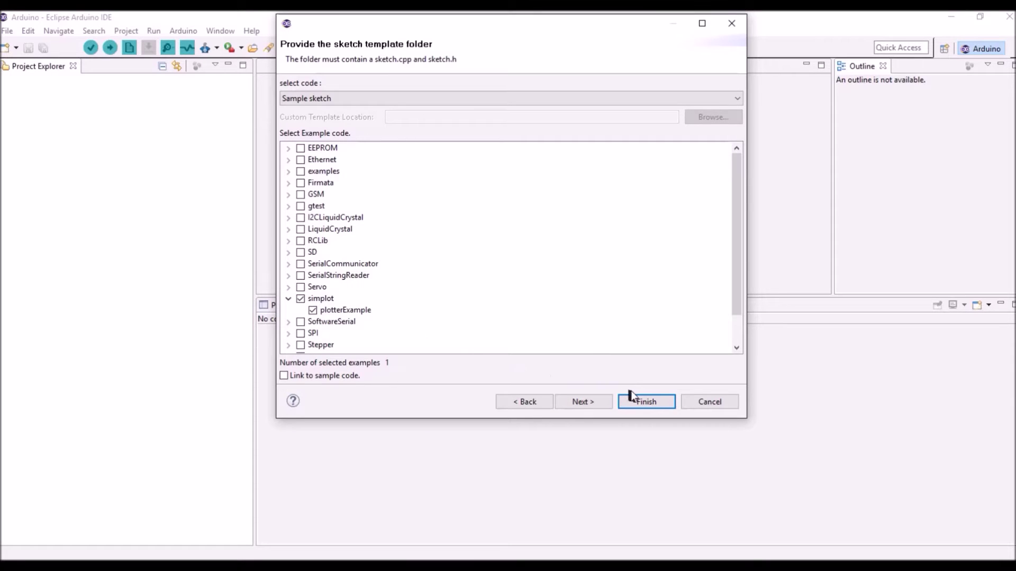
left_click(645, 402)
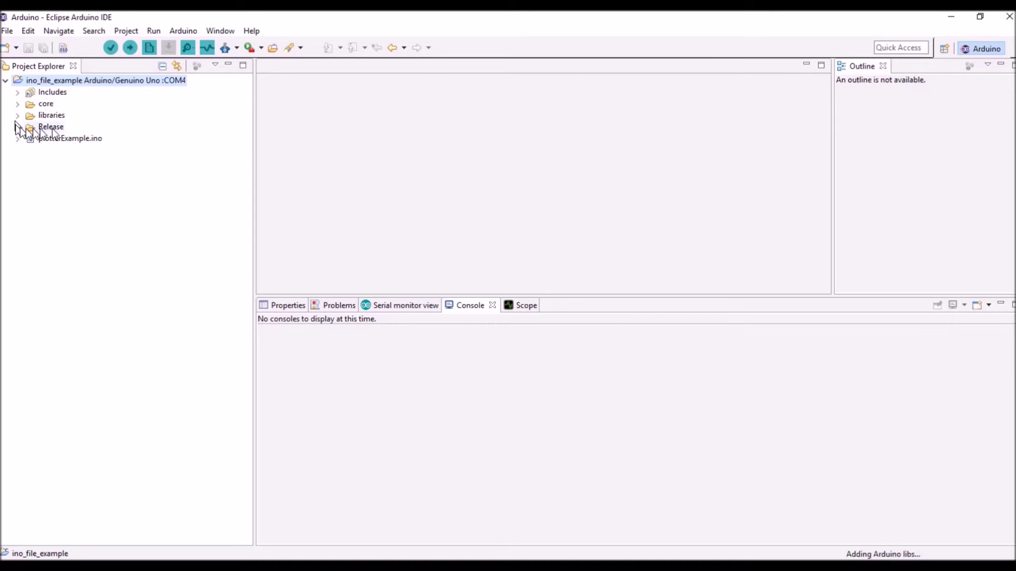
Step: Open plotterExample.ino from Project Explorer and show the Open Perspective list
double_click(80, 139)
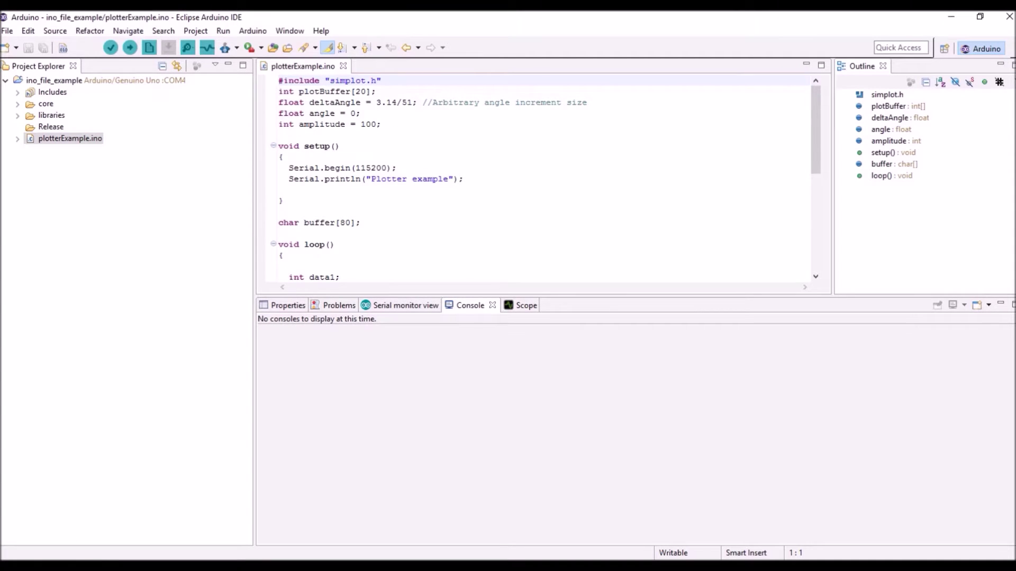
scroll(540, 182, "down", 10)
scroll(540, 183, "up", 10)
left_click(942, 48)
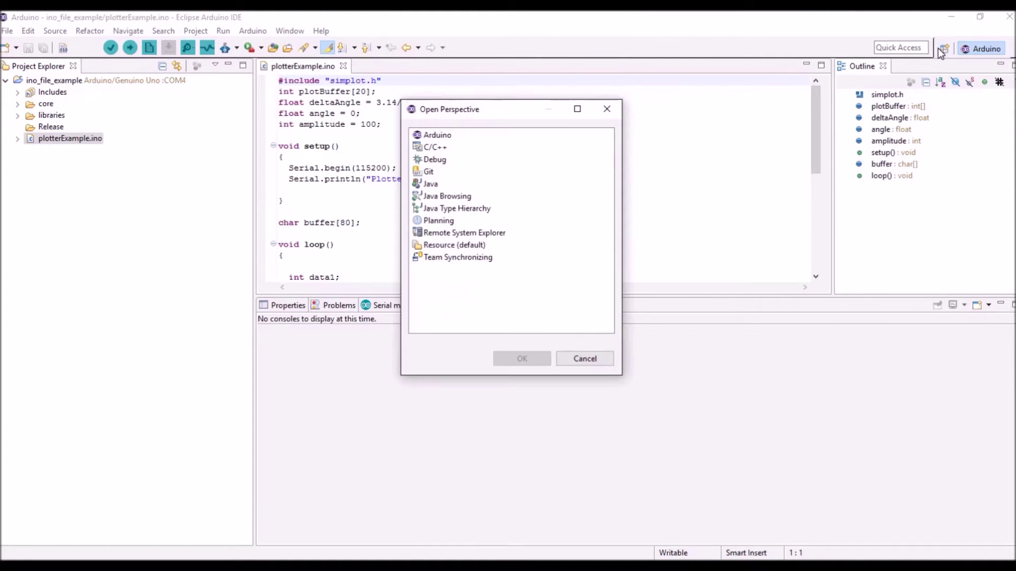
Step: Switch to the C/C++ perspective, build ino_file_example, and show its console output
double_click(434, 148)
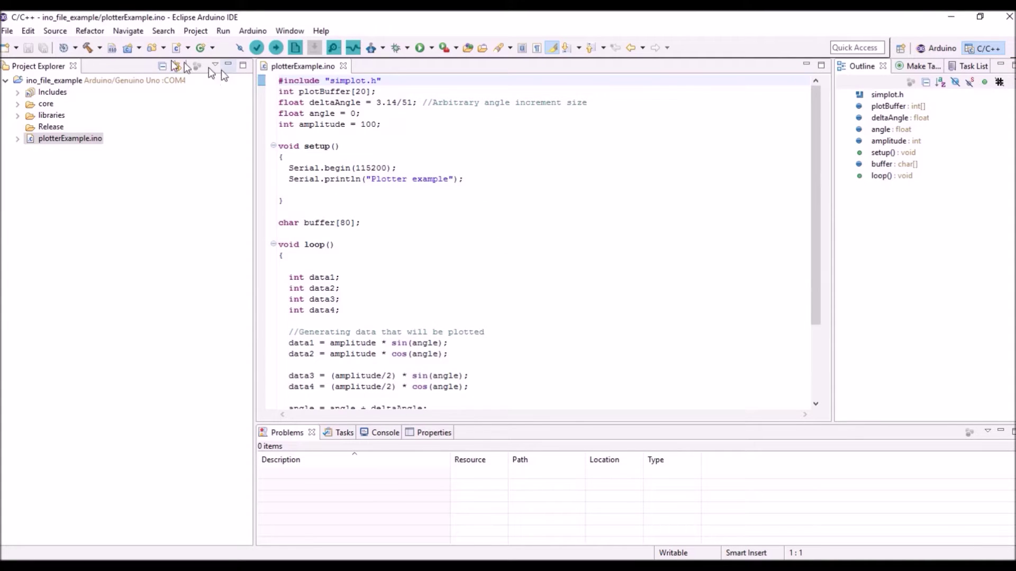
left_click(87, 47)
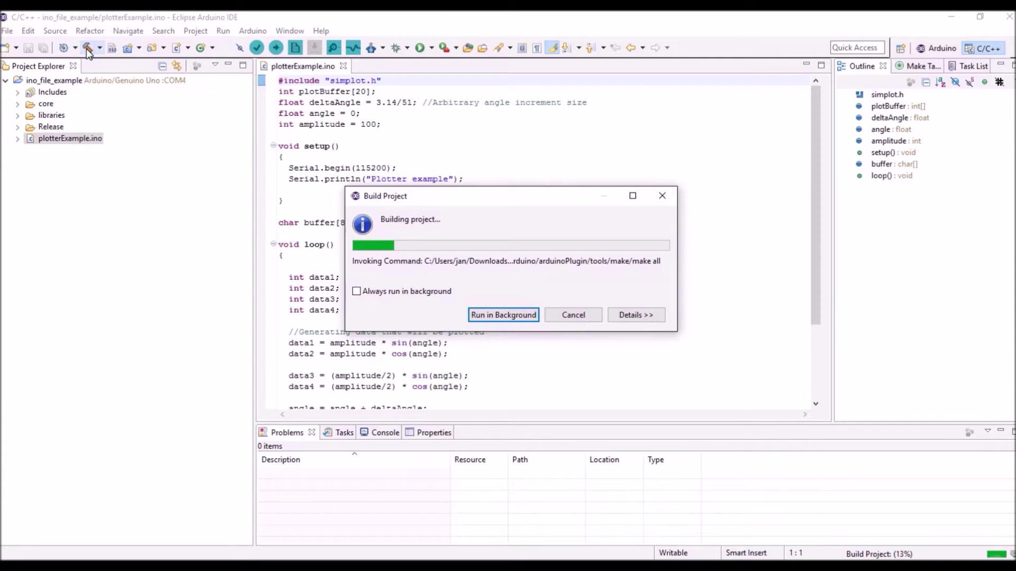
left_click(379, 433)
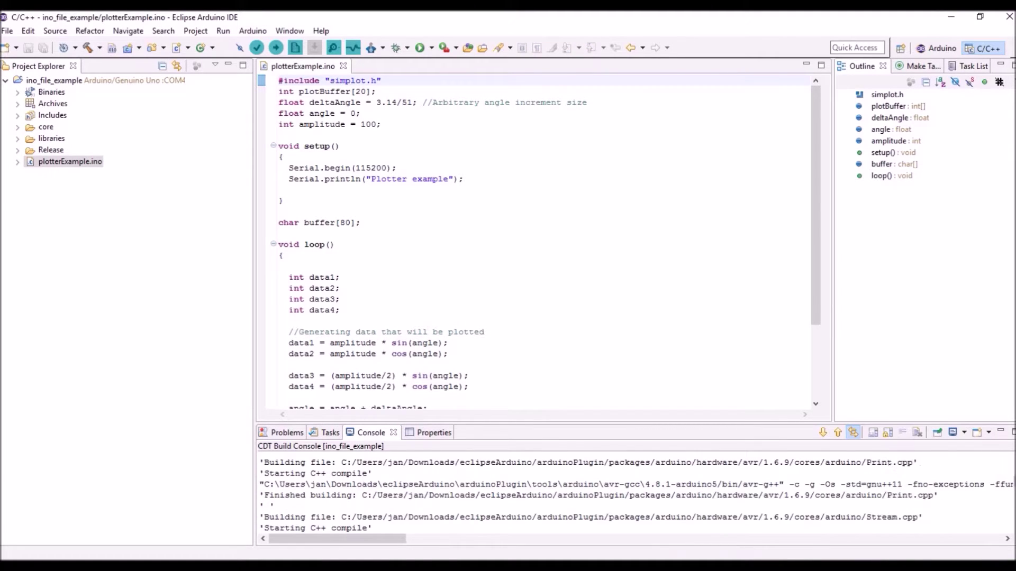
Step: Maximize the console to find the generated .ino.cpp file name, then restore it
double_click(371, 432)
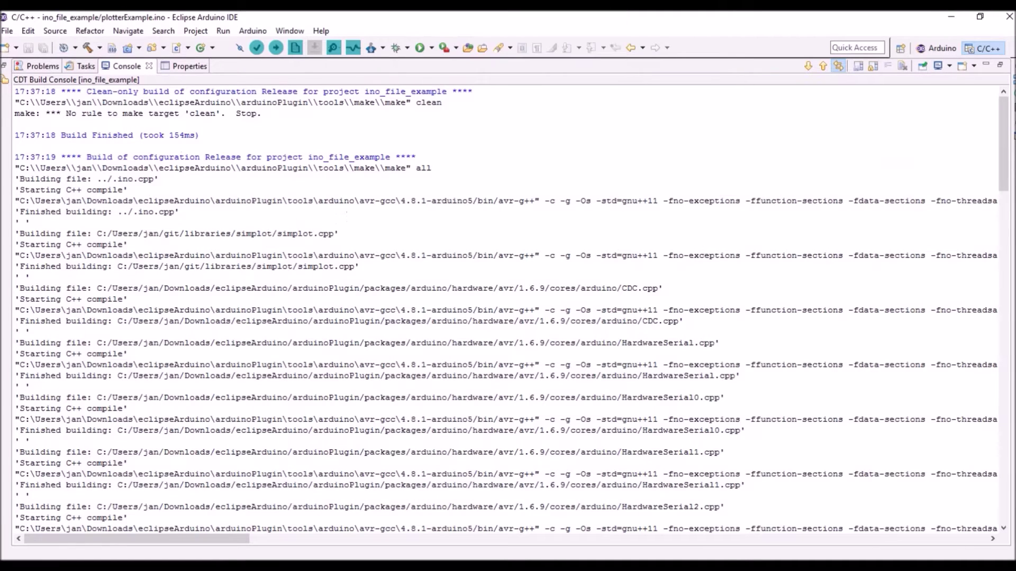
left_click_drag(181, 211, 111, 208)
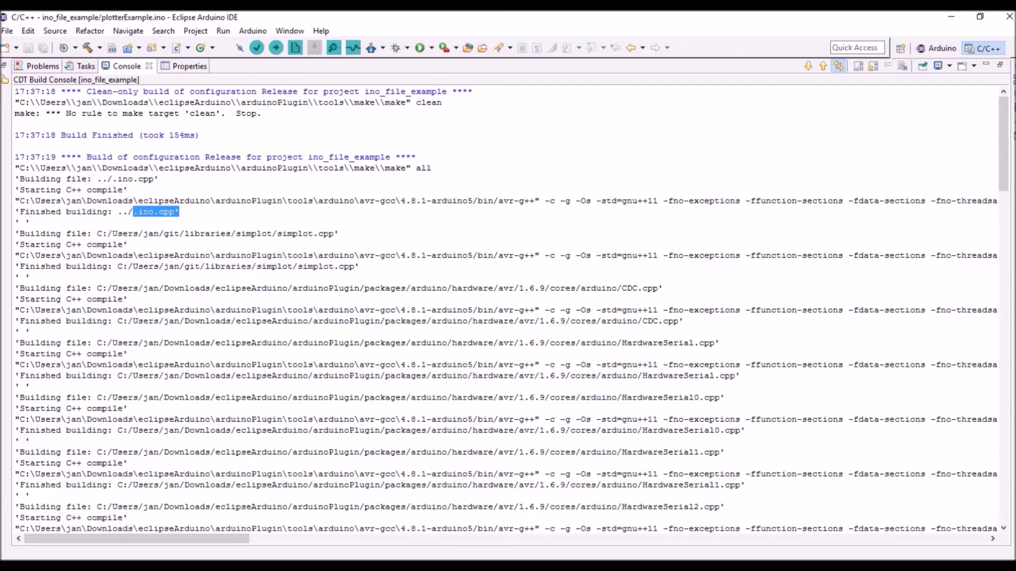
double_click(125, 66)
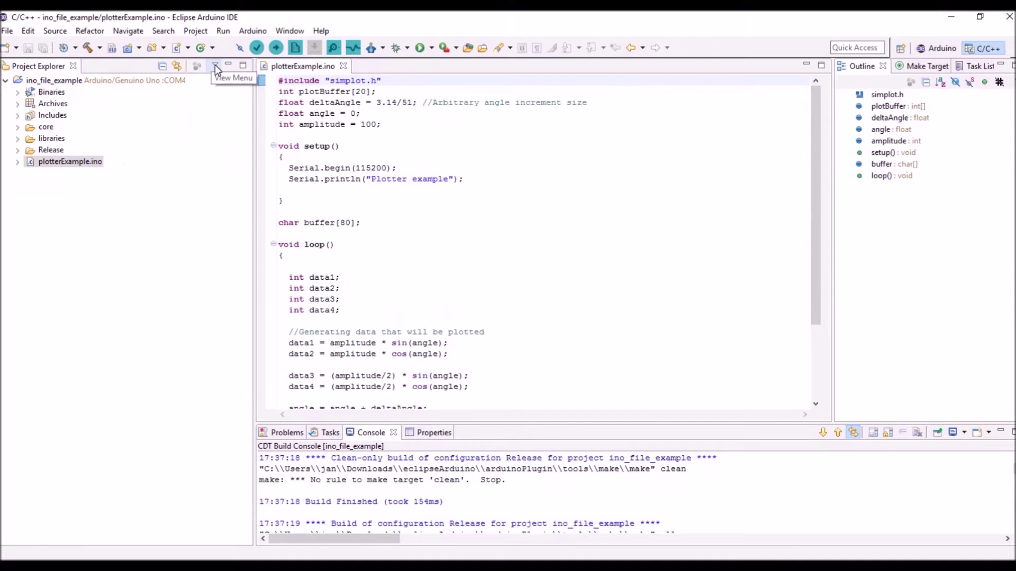
left_click(214, 66)
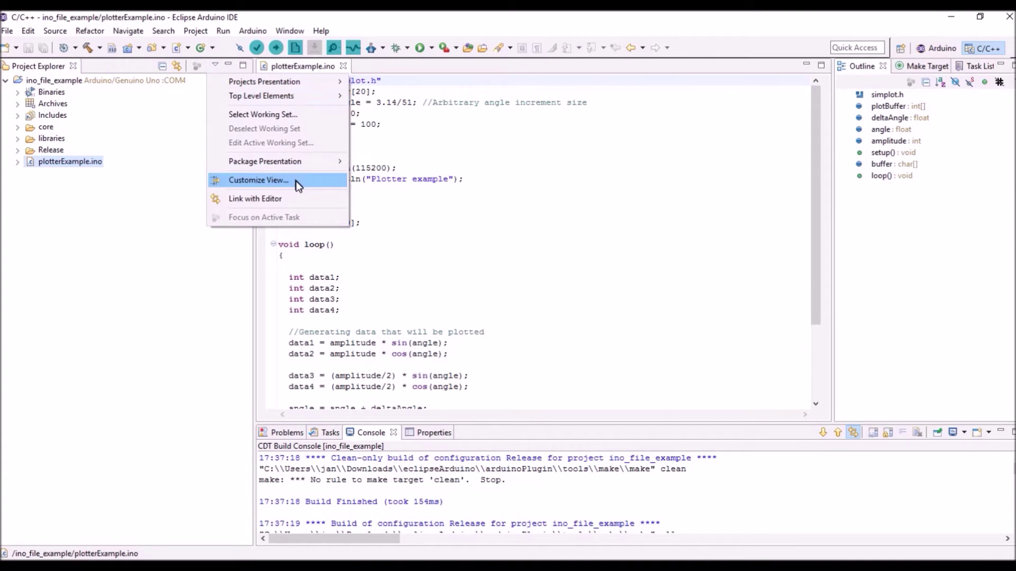
Step: Turn off the '.* resources' filter so hidden files appear, and open the generated .ino.cpp
left_click(258, 180)
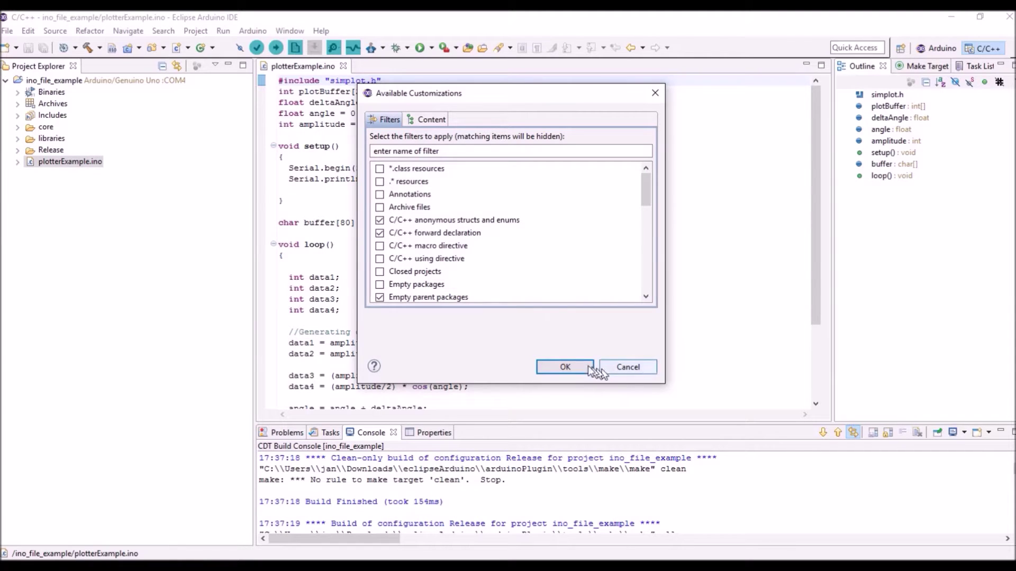
left_click(565, 367)
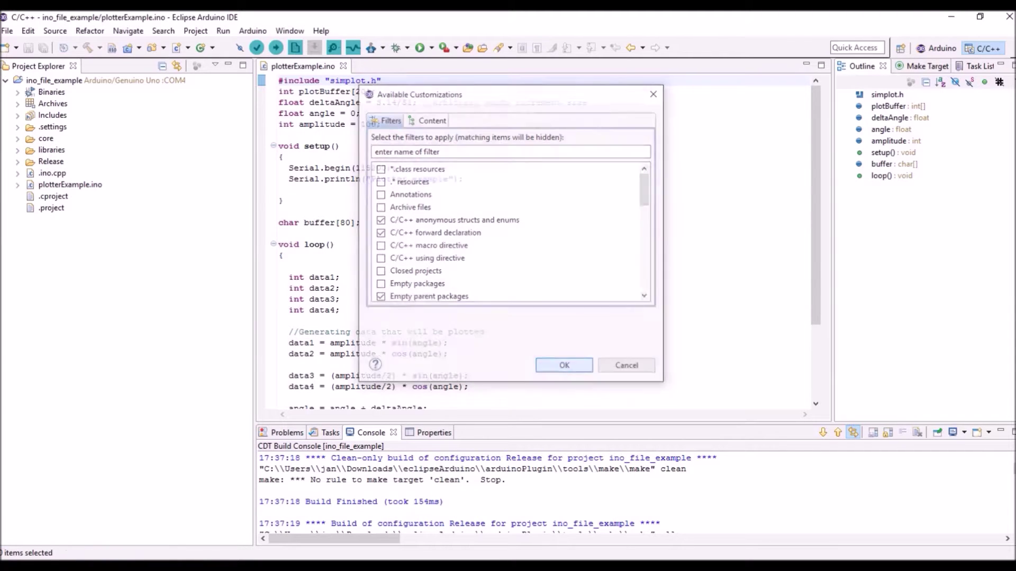
left_click(52, 173)
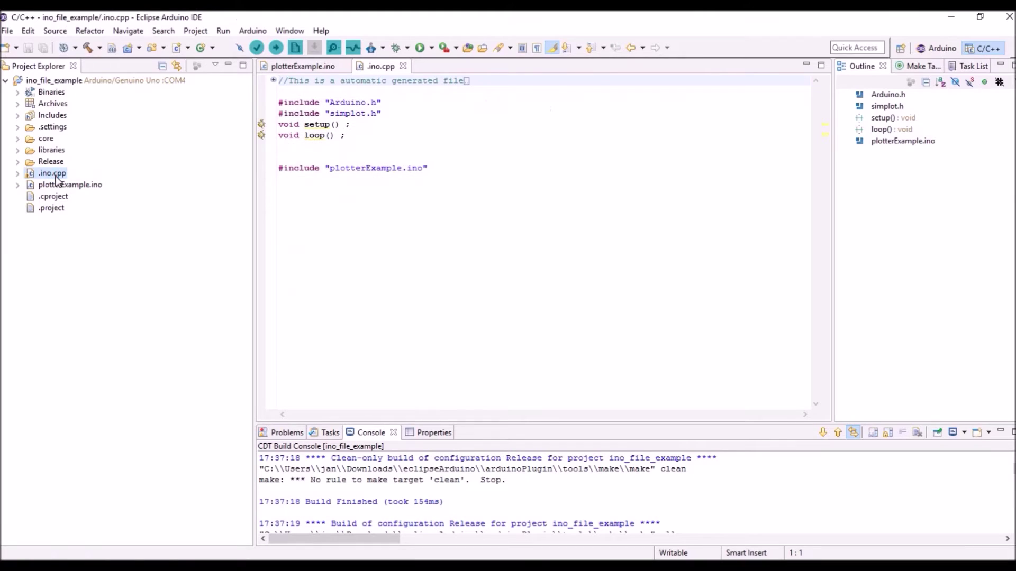
Step: Expand the .ino.cpp header comment and inspect its plotterExample.ino include line
left_click(273, 80)
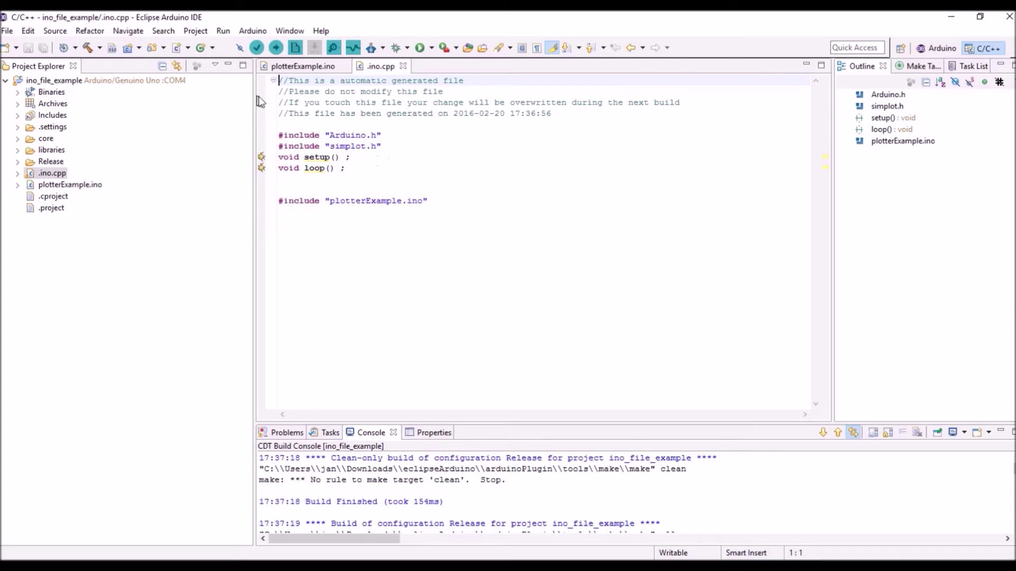
left_click_drag(433, 200, 267, 191)
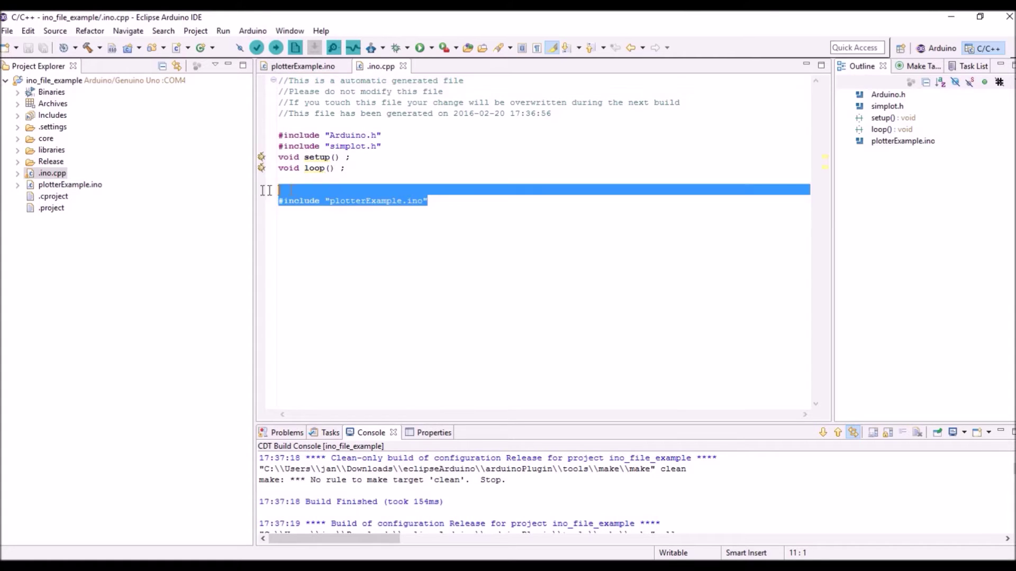
left_click(295, 213)
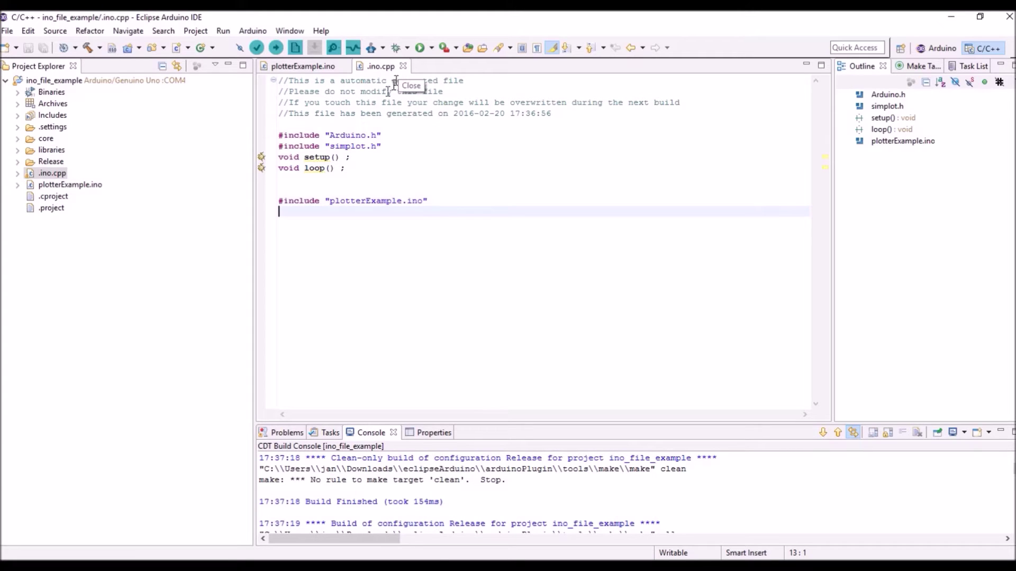
Step: Inspect the Convert Ino to CPP and CDT Builder entries in ino_file_example's properties, then cancel
right_click(62, 82)
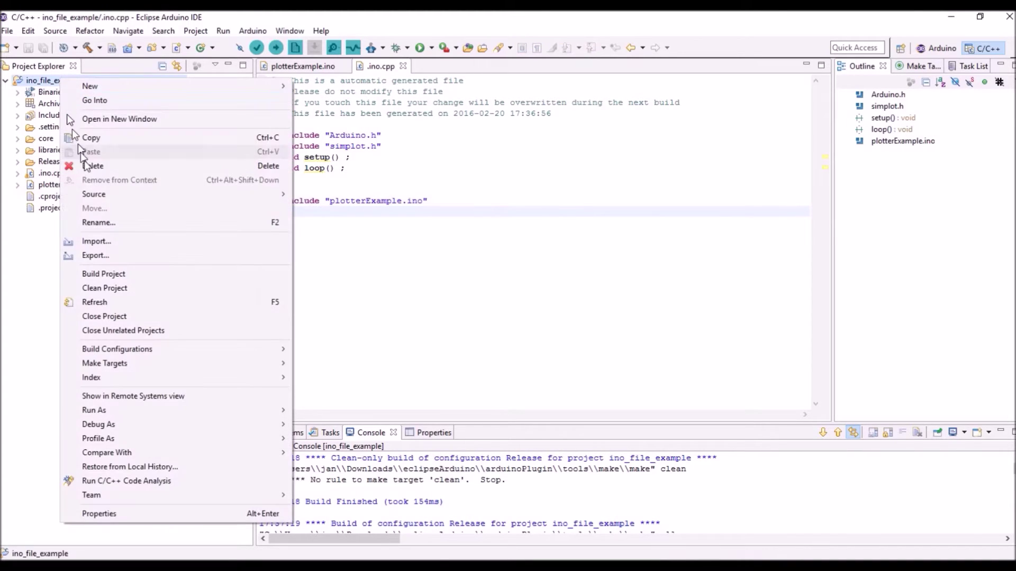
left_click(155, 516)
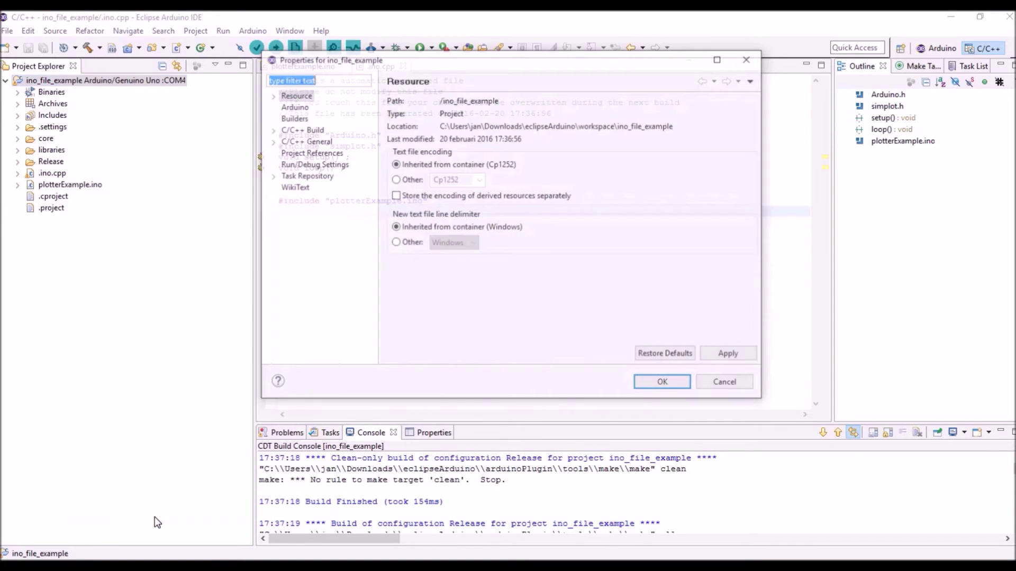
left_click(290, 118)
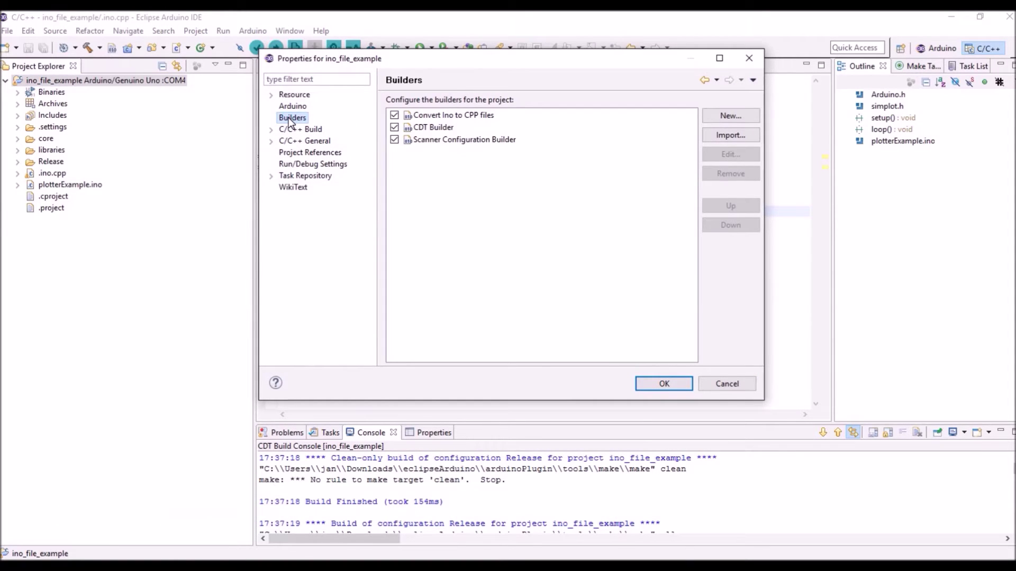
left_click(456, 116)
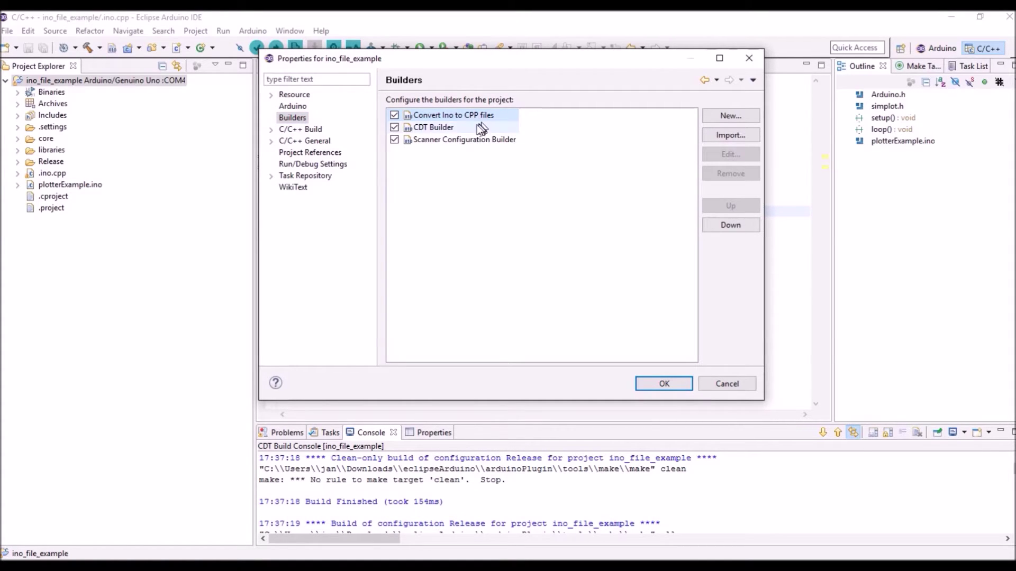
left_click(435, 128)
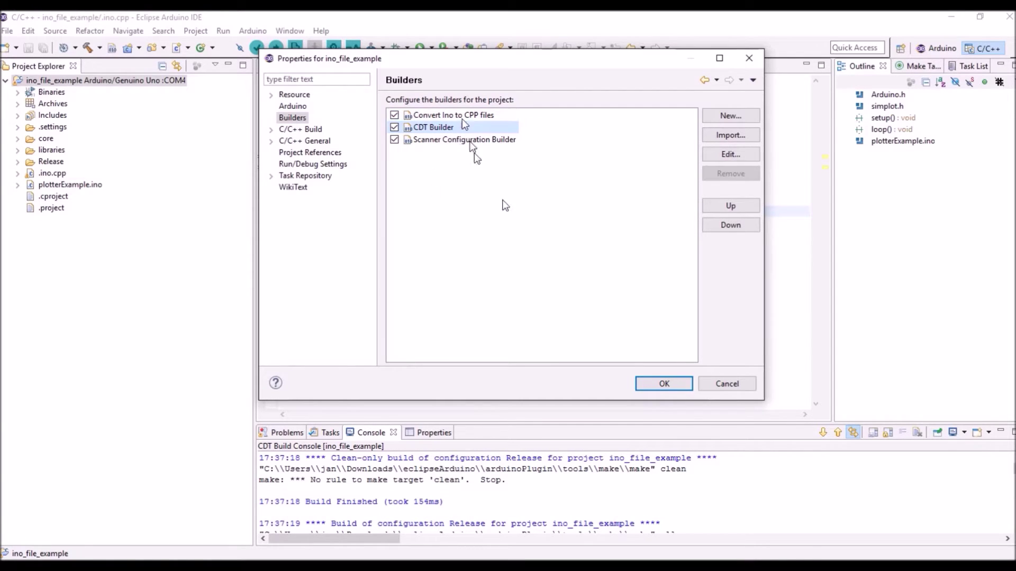
left_click(738, 385)
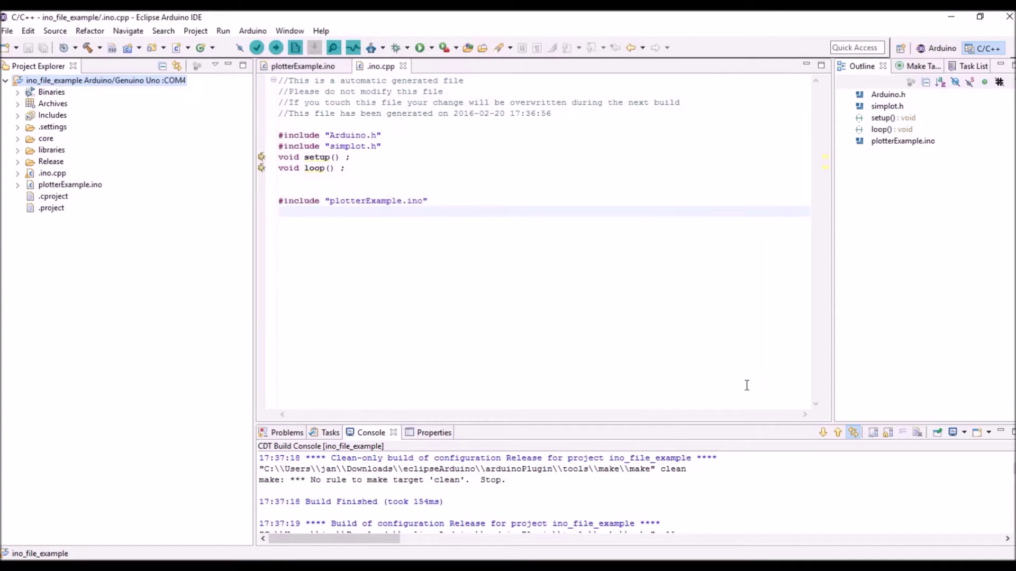
Step: Add #include "Servo.h" to plotterExample.ino, save, and check the regenerated .ino.cpp
double_click(81, 187)
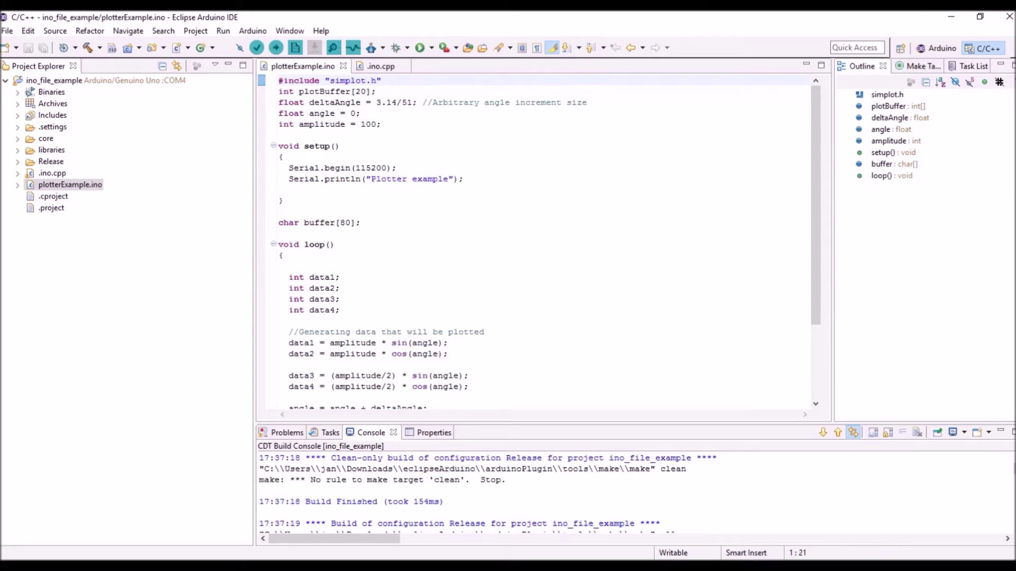
key("End")
key("Return")
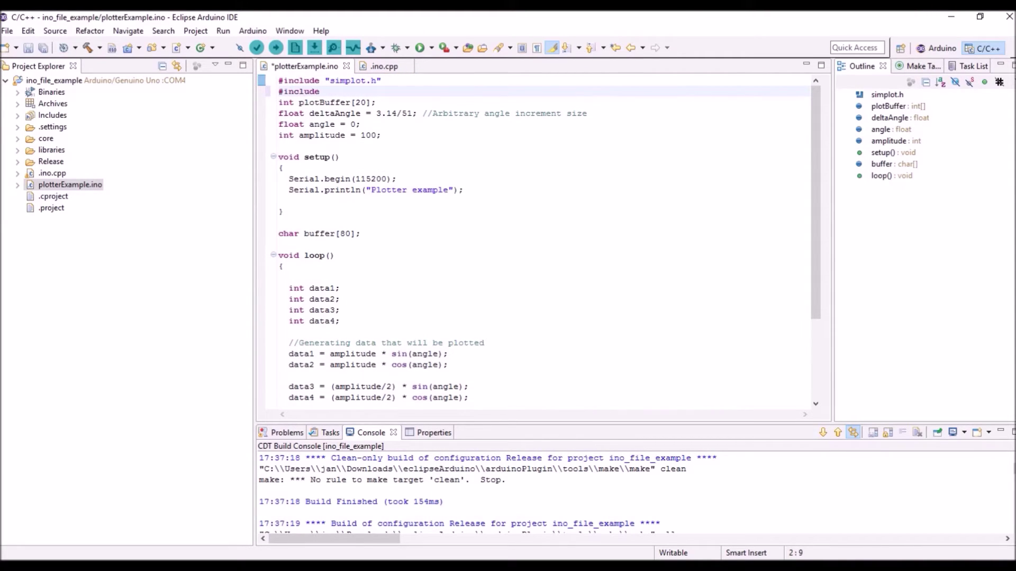
type("\"")
type("Serv")
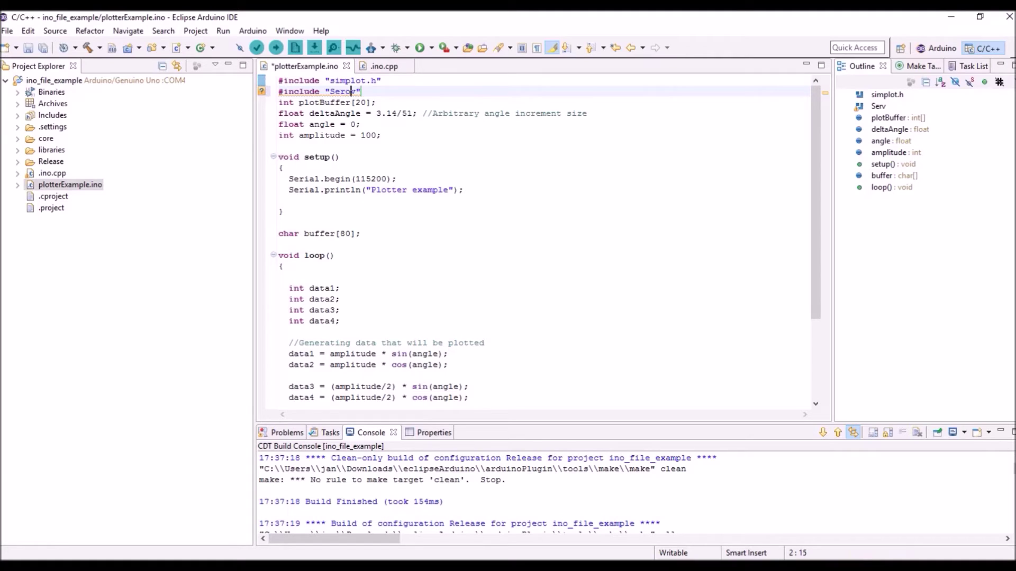
type("h")
type("v")
key("ctrl+s")
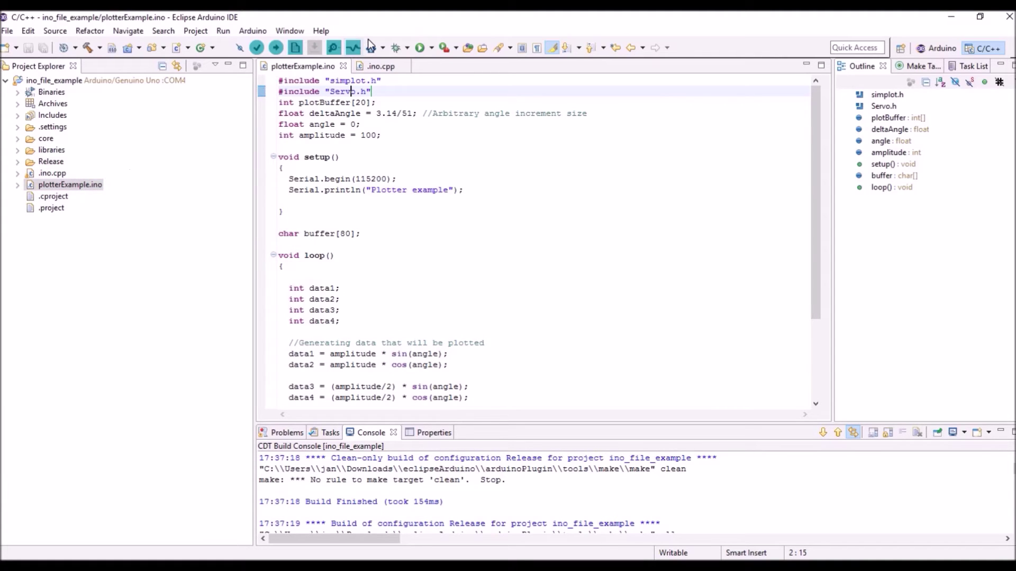
left_click(372, 66)
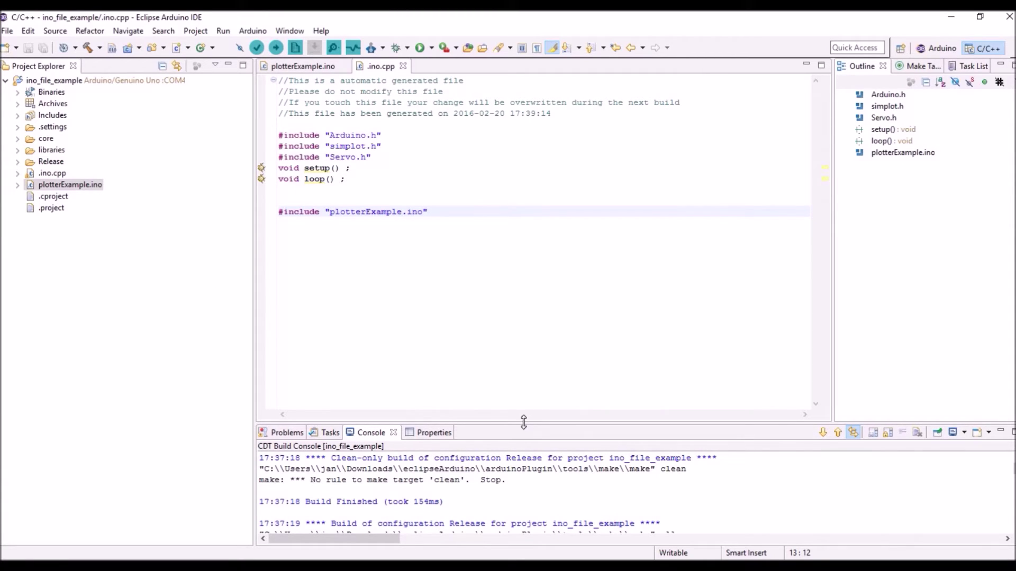
left_click_drag(524, 422, 557, 273)
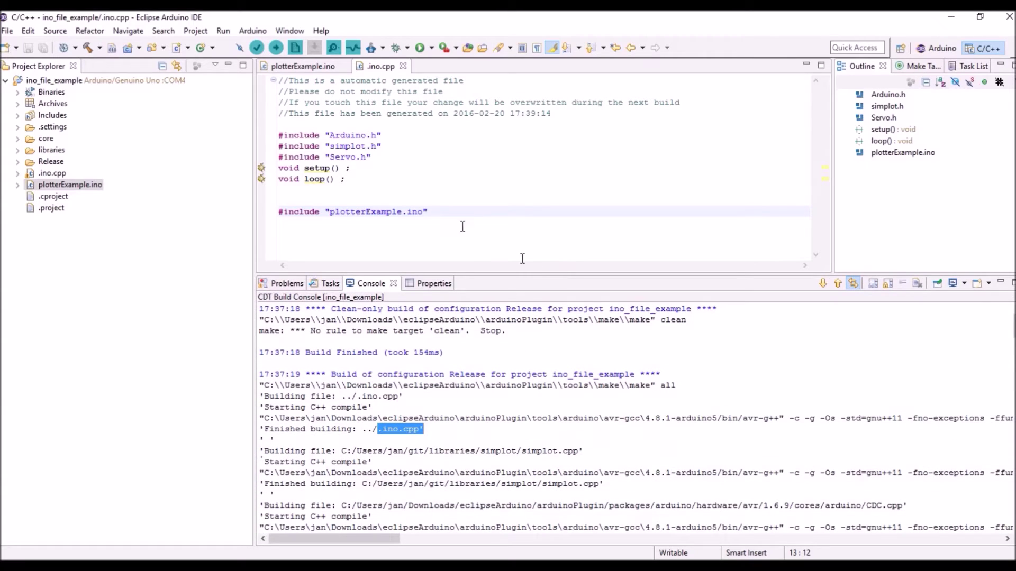
Step: Verify and upload ino_file_example to the Uno, then open a serial monitor on COM4
left_click(66, 80)
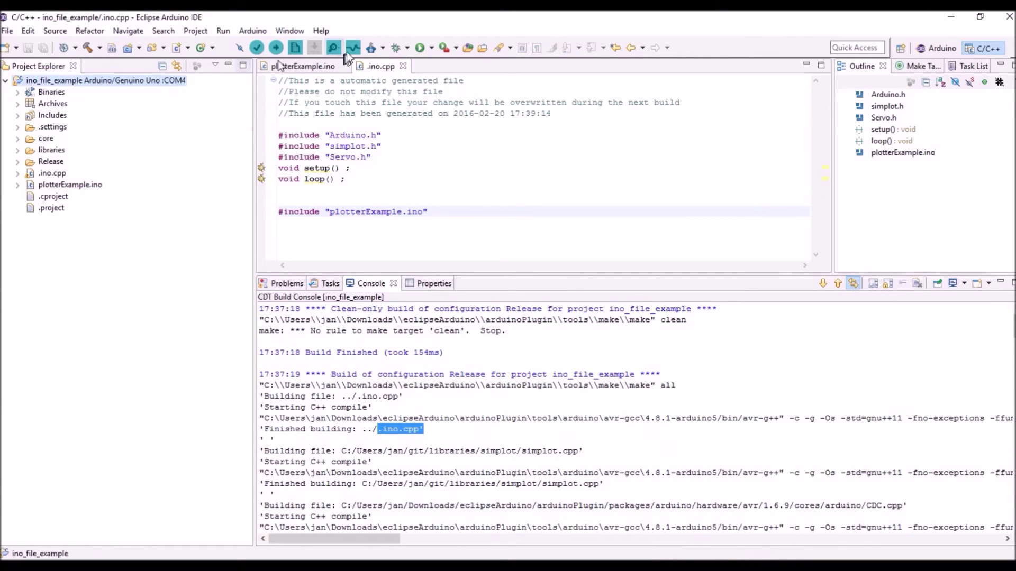
left_click(258, 47)
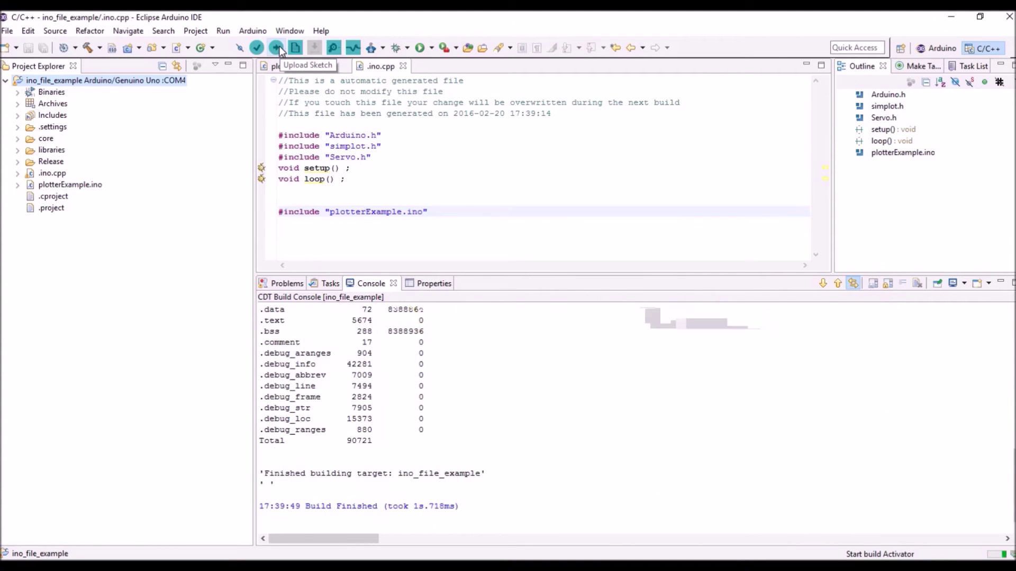
left_click(280, 47)
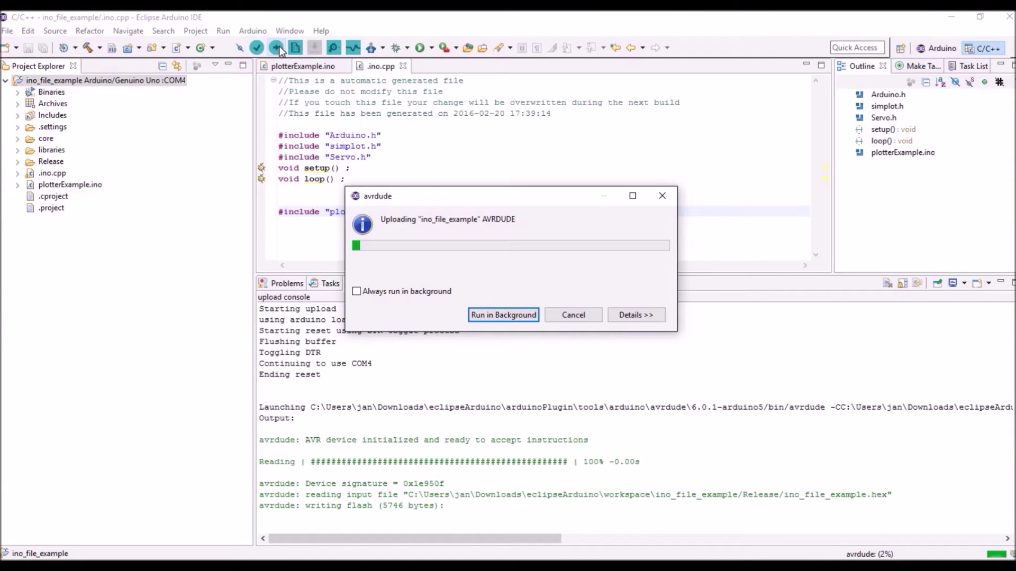
left_click(338, 45)
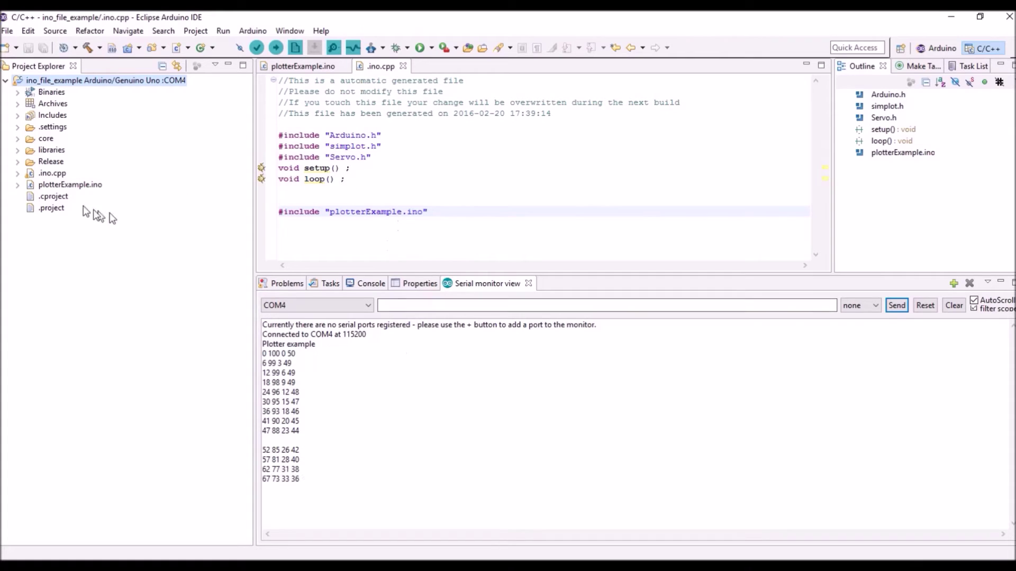
Step: Select the plot4 and sprintf lines in plotterExample.ino's loop, and dismiss the COM4-in-use error
double_click(71, 184)
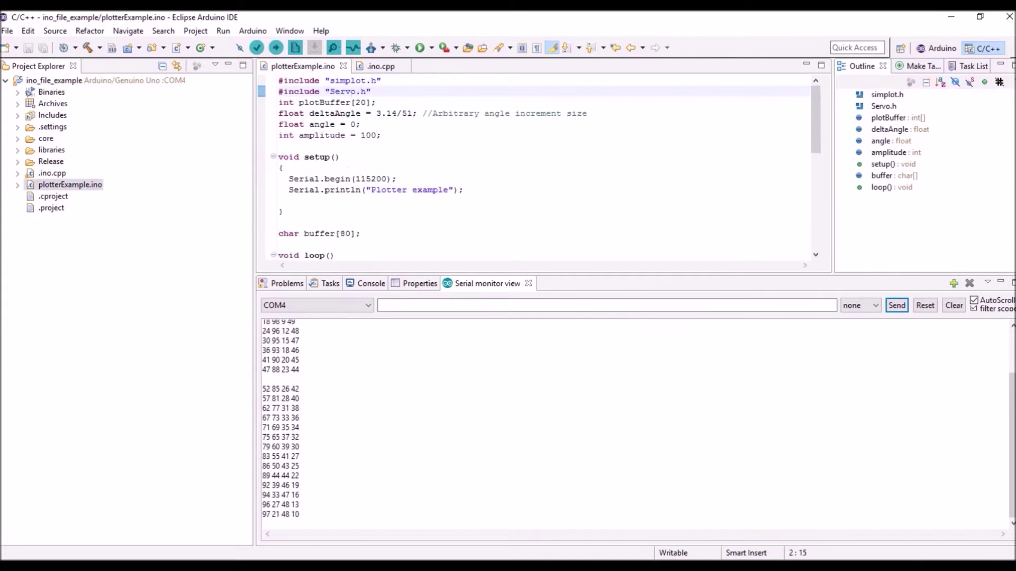
scroll(477, 159, "down", 10)
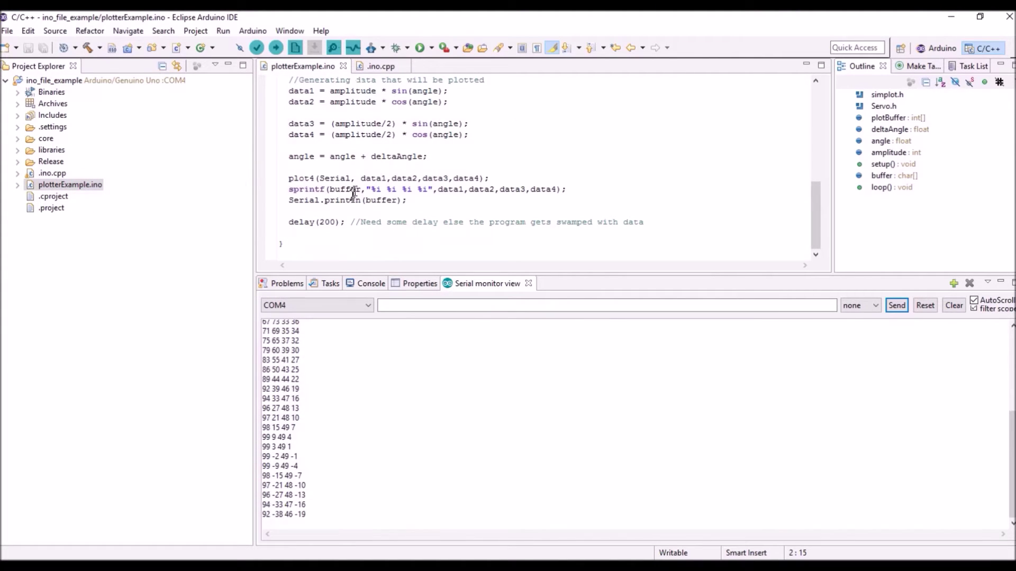
left_click_drag(566, 189, 282, 179)
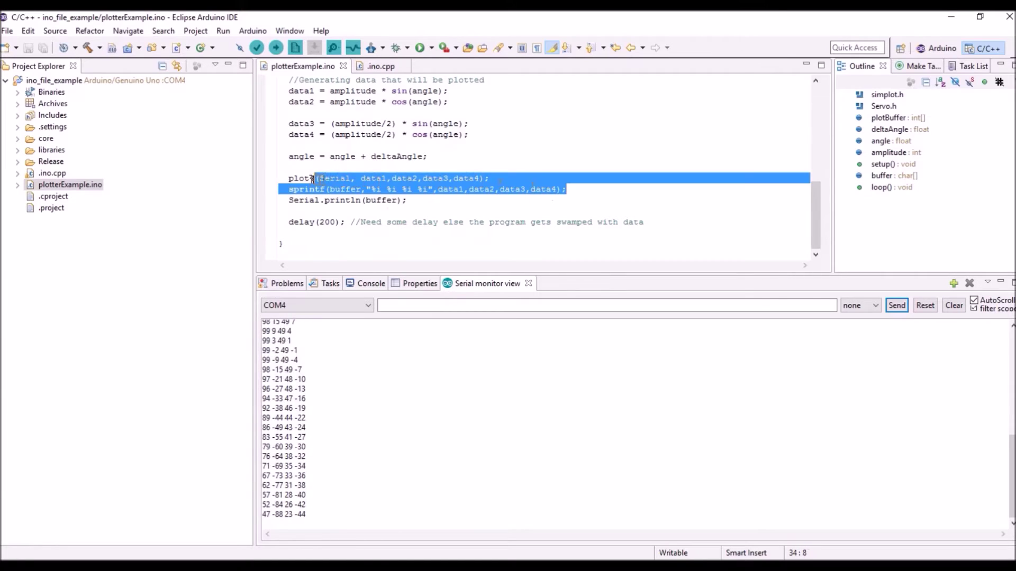
left_click(334, 48)
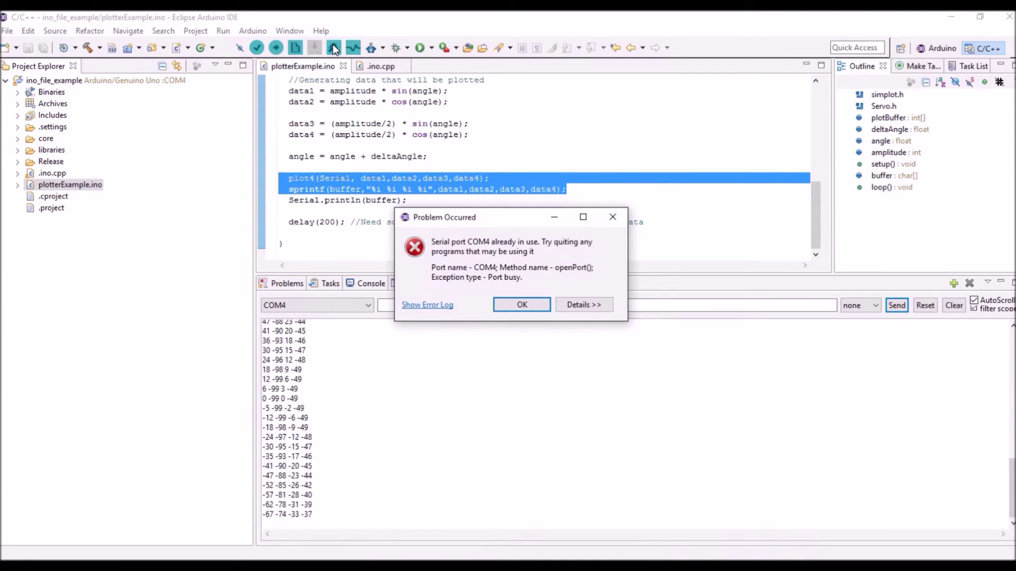
key("Return")
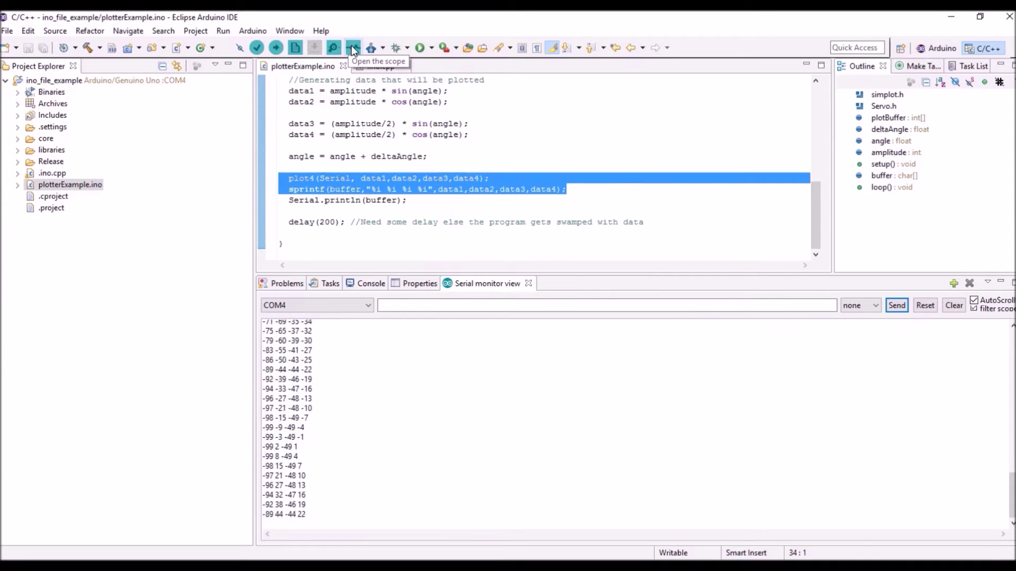
left_click(351, 46)
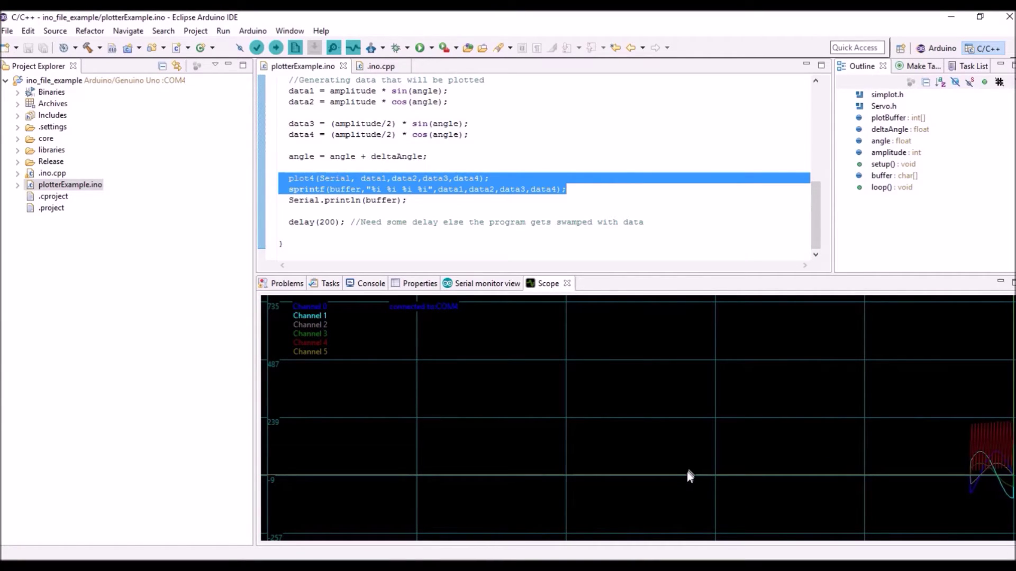
Step: Drag the Scope's vertical axis to frame the sine and cosine waveforms, then maximize the Scope
mouse_move(687, 474)
left_mouse_down()
mouse_move(700, 420)
mouse_move(686, 458)
left_mouse_up()
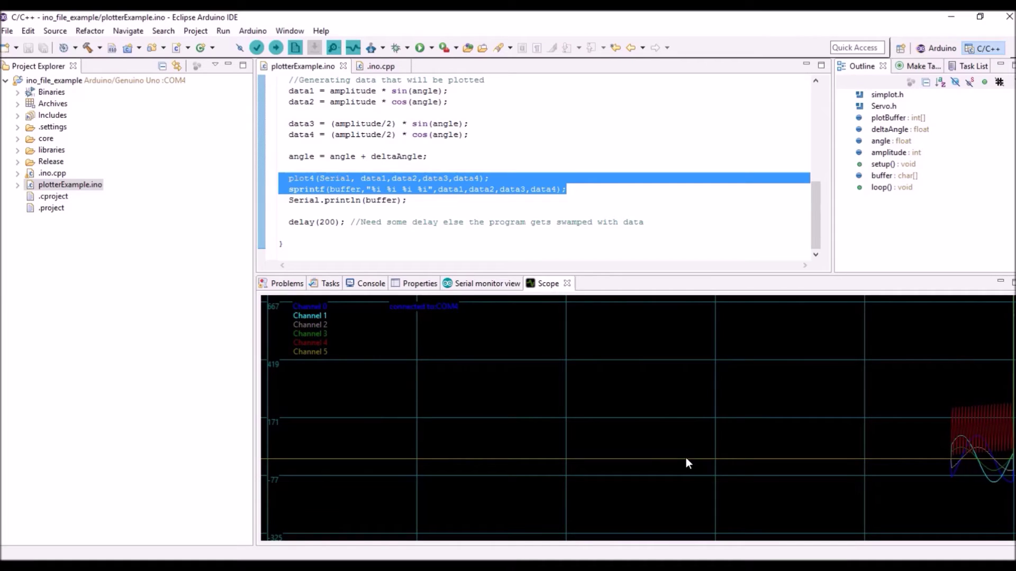
mouse_move(686, 458)
left_mouse_down()
mouse_move(720, 383)
mouse_move(706, 421)
left_mouse_up()
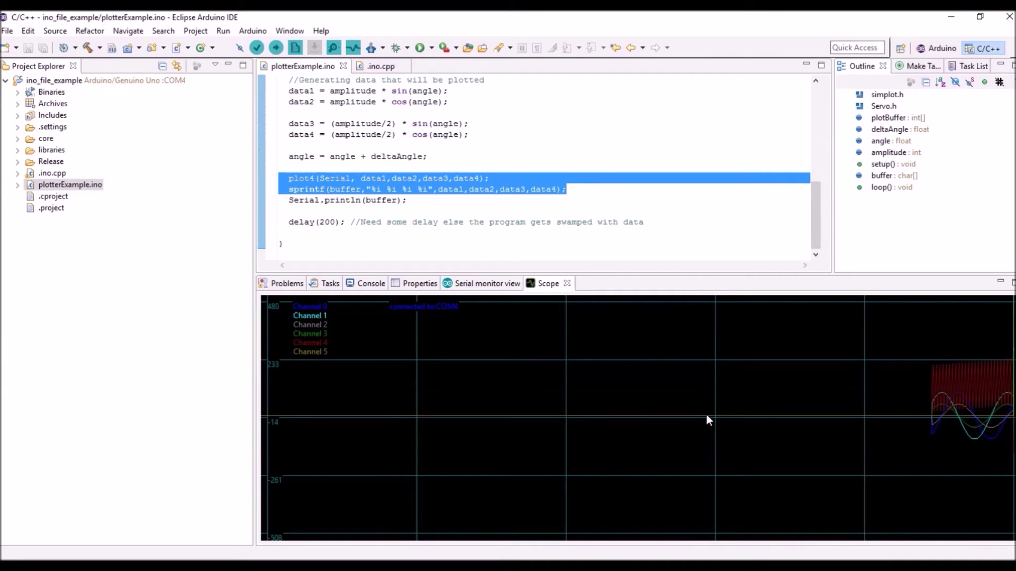
mouse_move(703, 416)
left_mouse_down()
mouse_move(687, 490)
mouse_move(681, 464)
left_mouse_up()
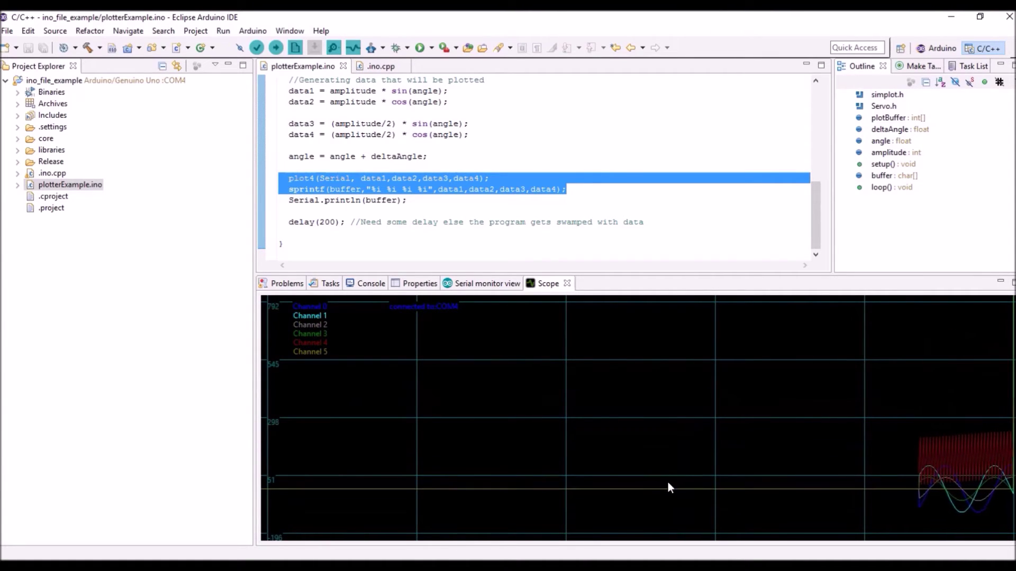
mouse_move(680, 464)
left_mouse_down()
mouse_move(656, 438)
mouse_move(631, 515)
left_mouse_up()
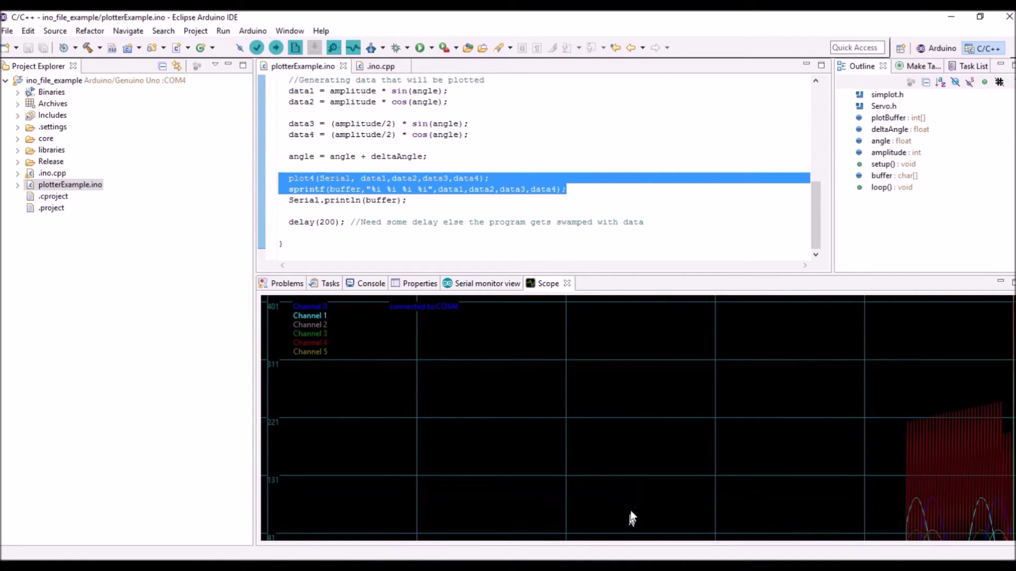
mouse_move(631, 515)
left_mouse_down()
mouse_move(663, 372)
mouse_move(639, 315)
mouse_move(641, 286)
left_mouse_up()
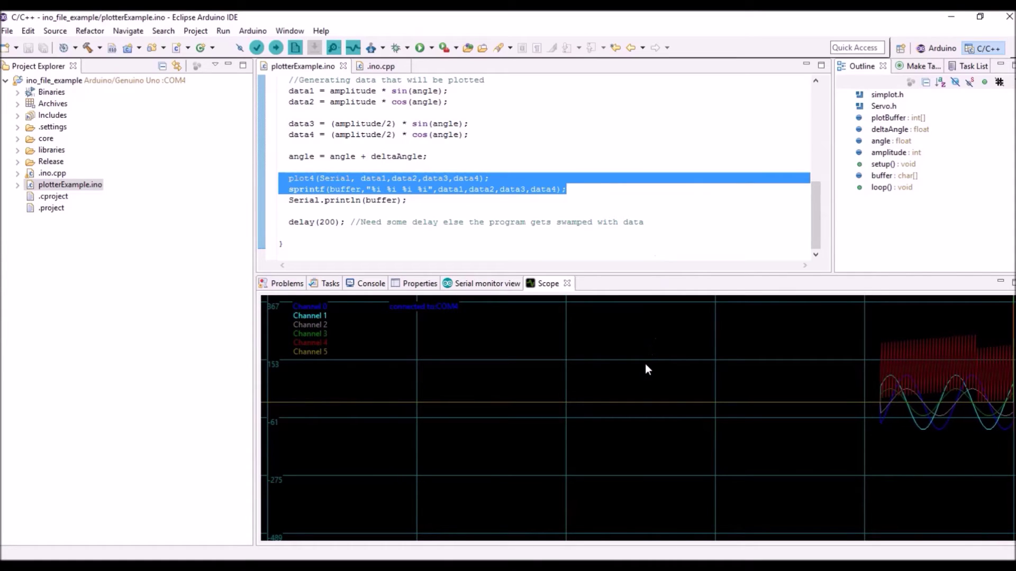
left_click_drag(645, 364, 619, 479)
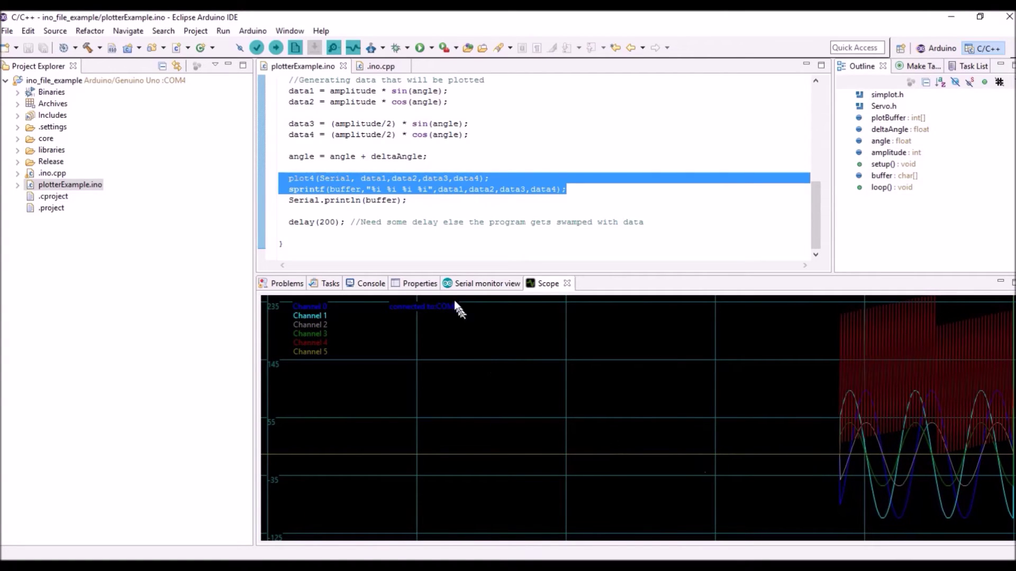
double_click(539, 283)
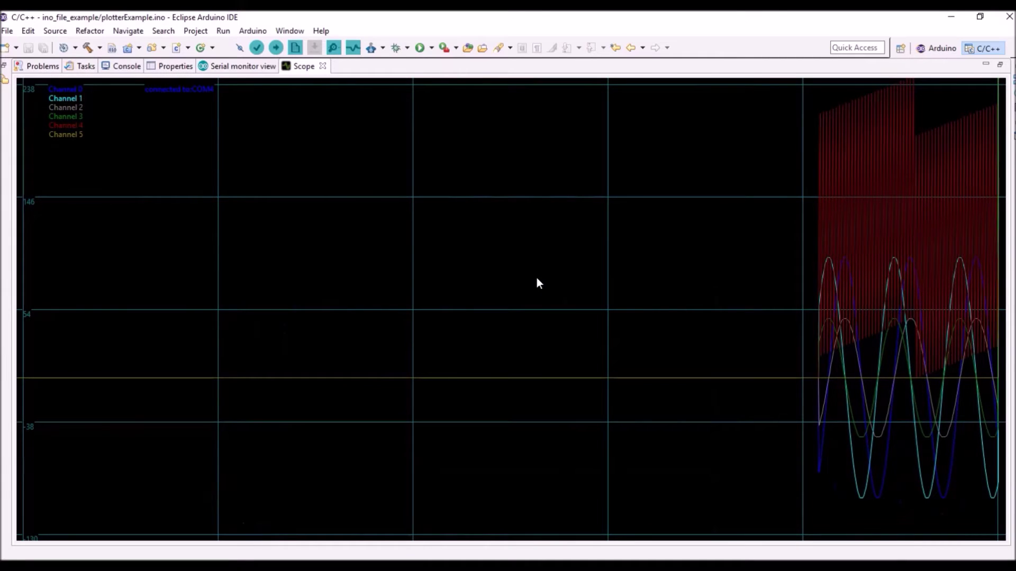
scroll(645, 397, "up", 2)
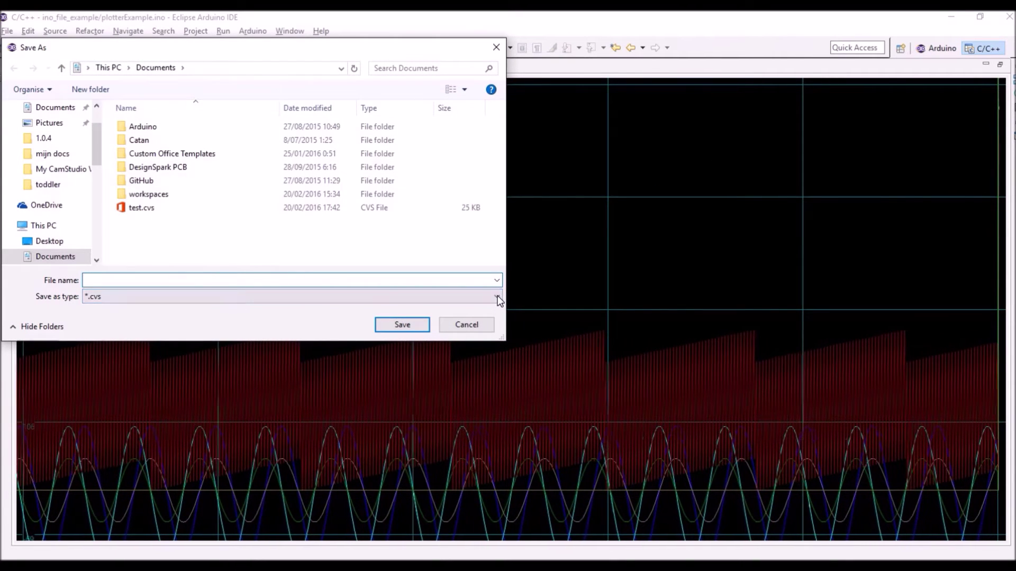
Step: Check the file type options, then save the scope data as a .csv file named with 'test'
left_click(498, 296)
left_click(242, 279)
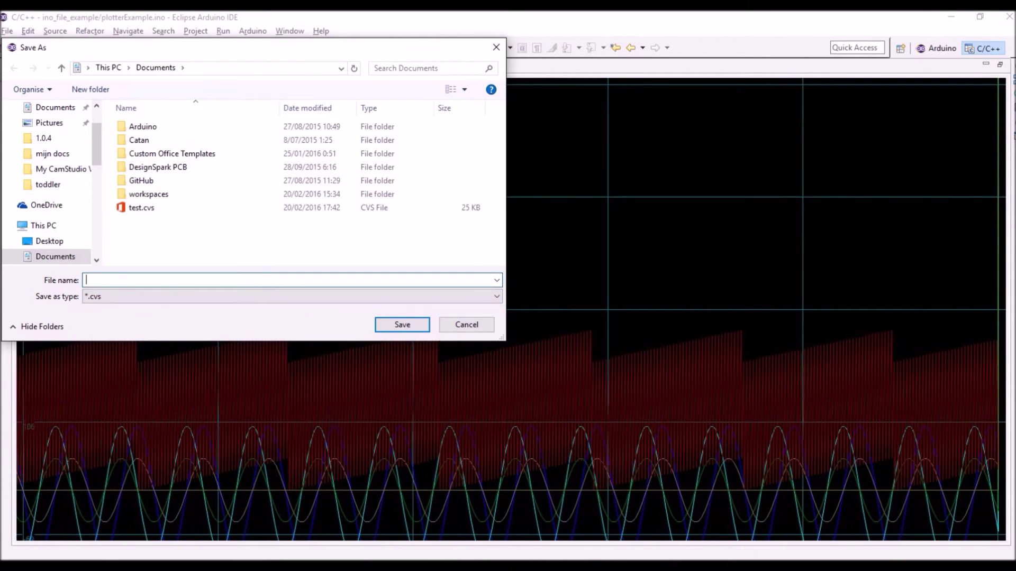
type("test.c")
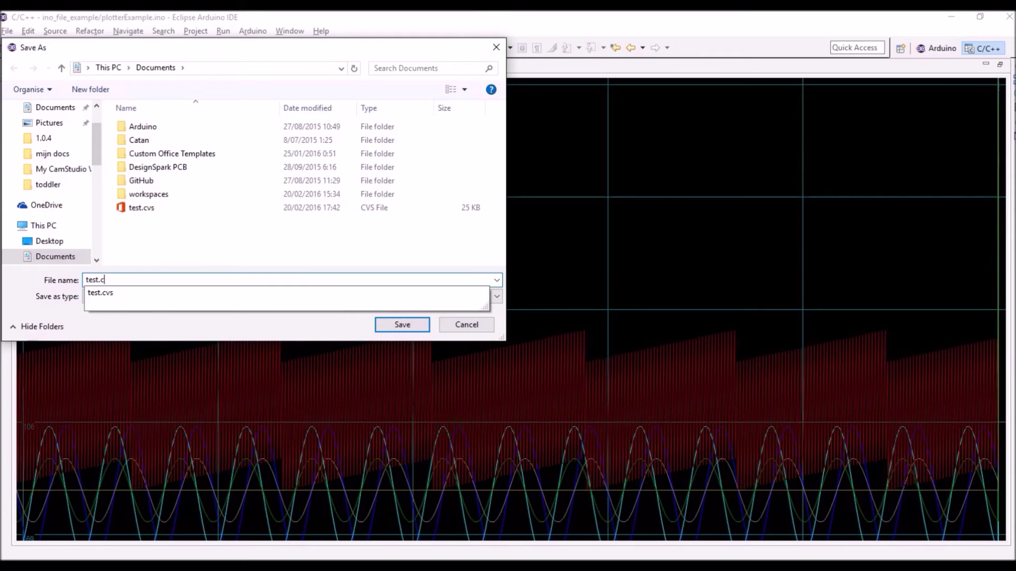
type("sv")
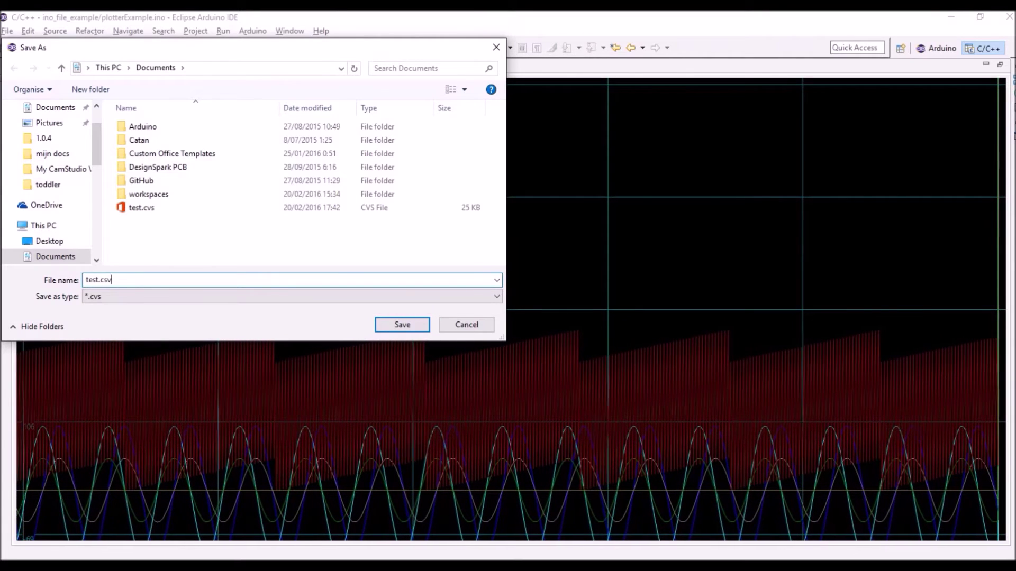
key("Left")
key("Left")
key("Left")
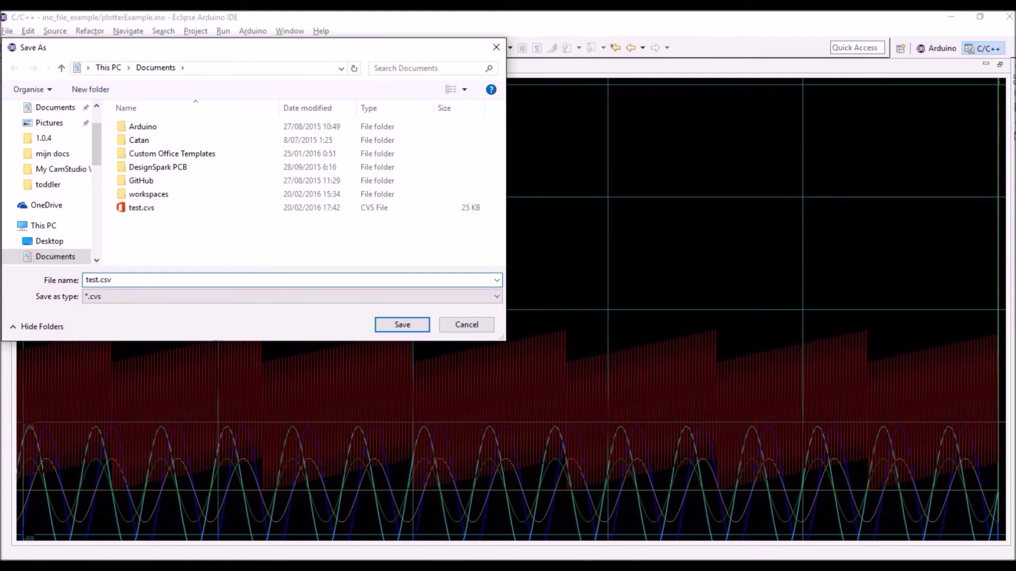
key("Return")
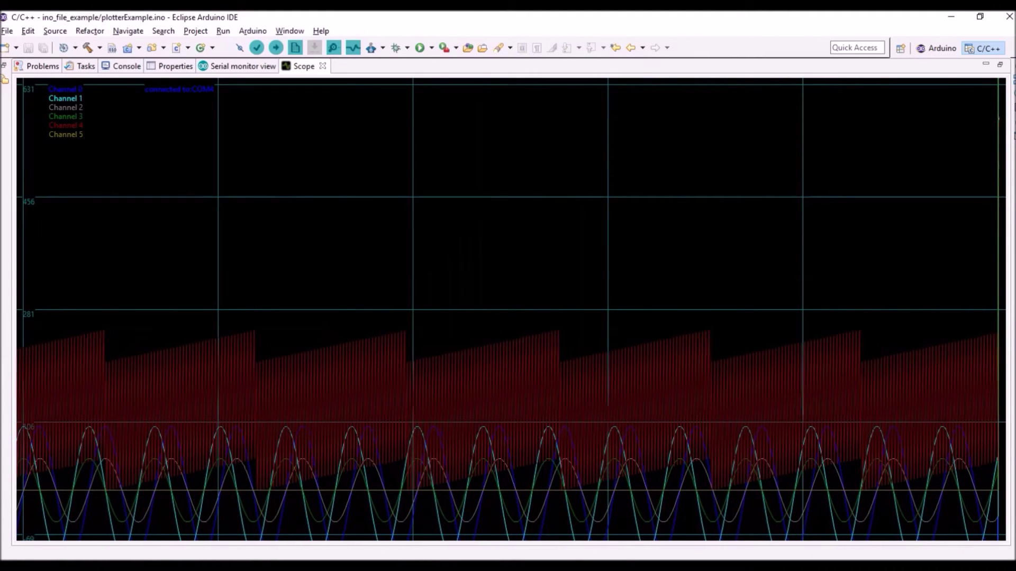
left_click(951, 16)
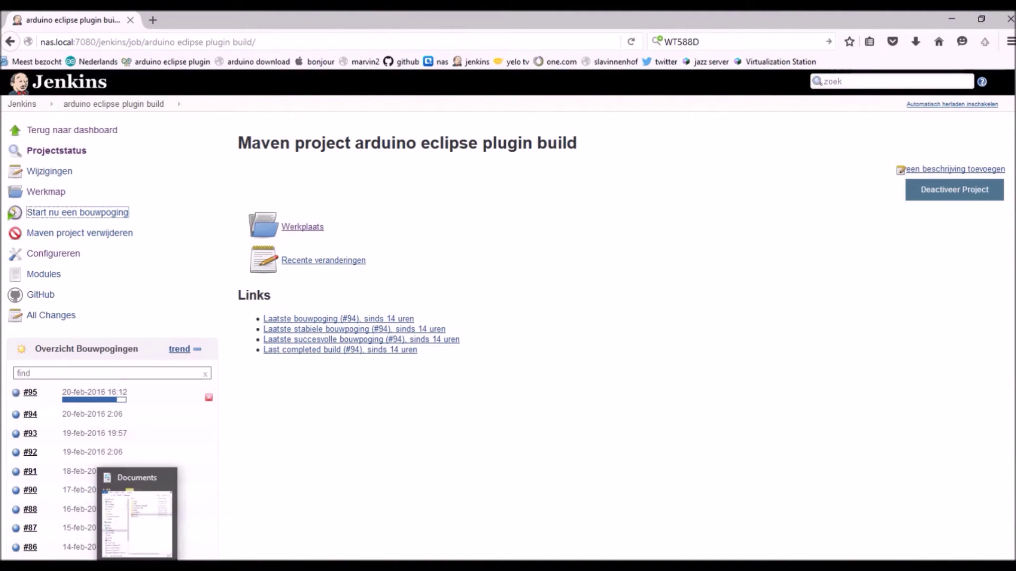
Step: Open test2.csv in Excel, review its chan1–chan6 columns, then close Excel
left_click(139, 567)
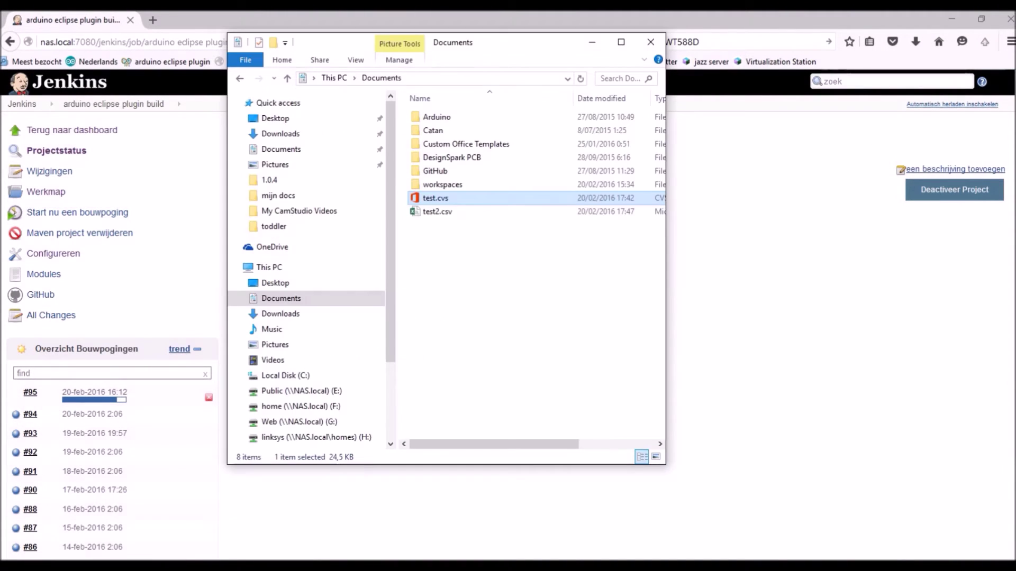
double_click(454, 212)
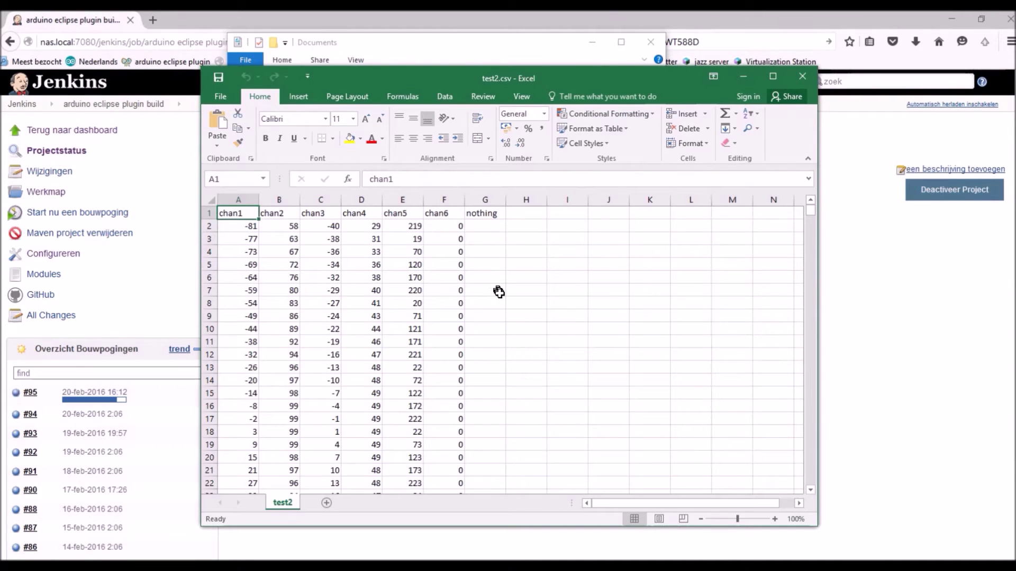
scroll(499, 294, "down", 10)
scroll(499, 294, "down", 10)
scroll(500, 293, "down", 10)
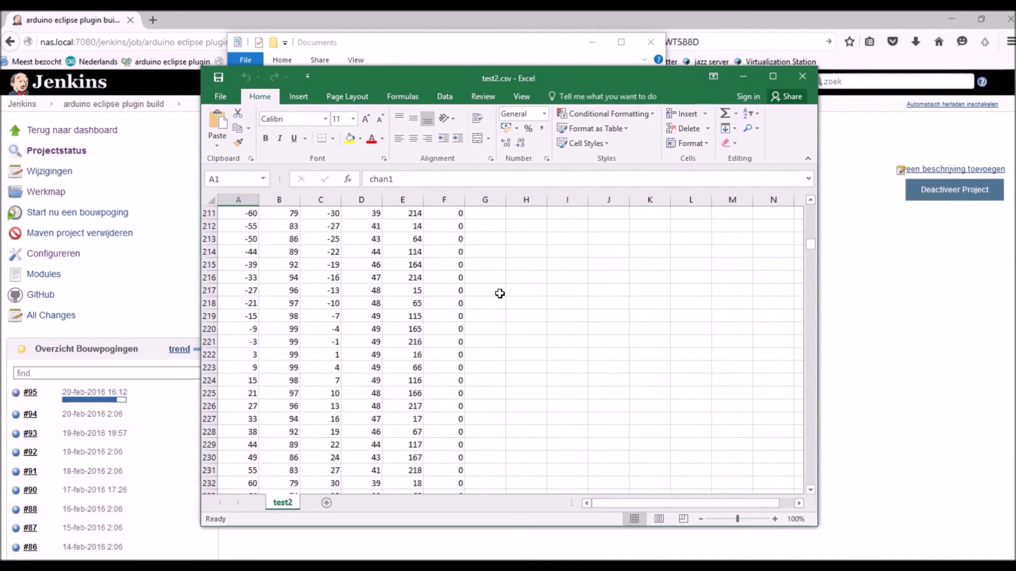
scroll(500, 293, "down", 10)
scroll(501, 295, "up", 10)
scroll(501, 295, "up", 10)
scroll(501, 295, "up", 10)
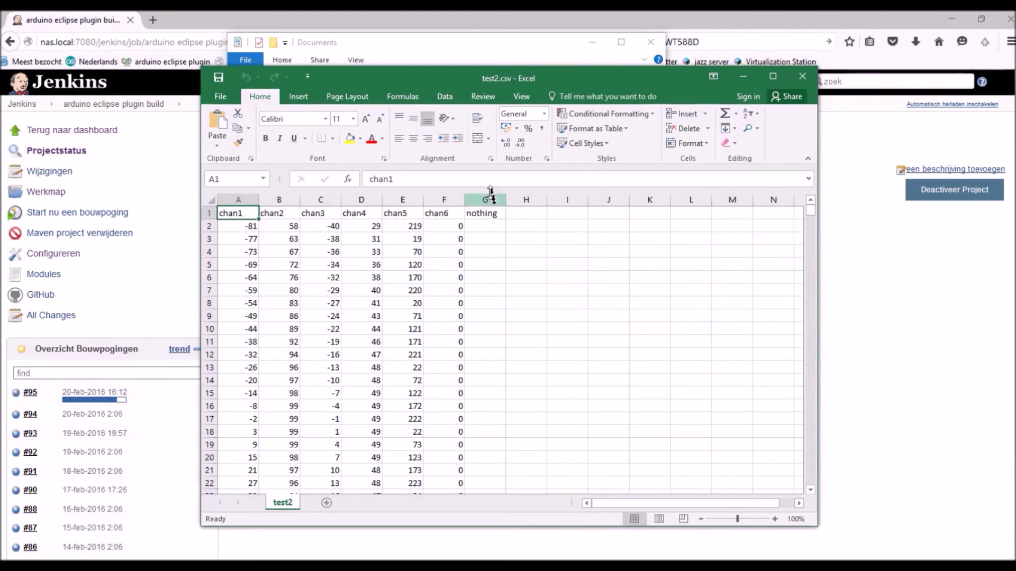
left_click(487, 218)
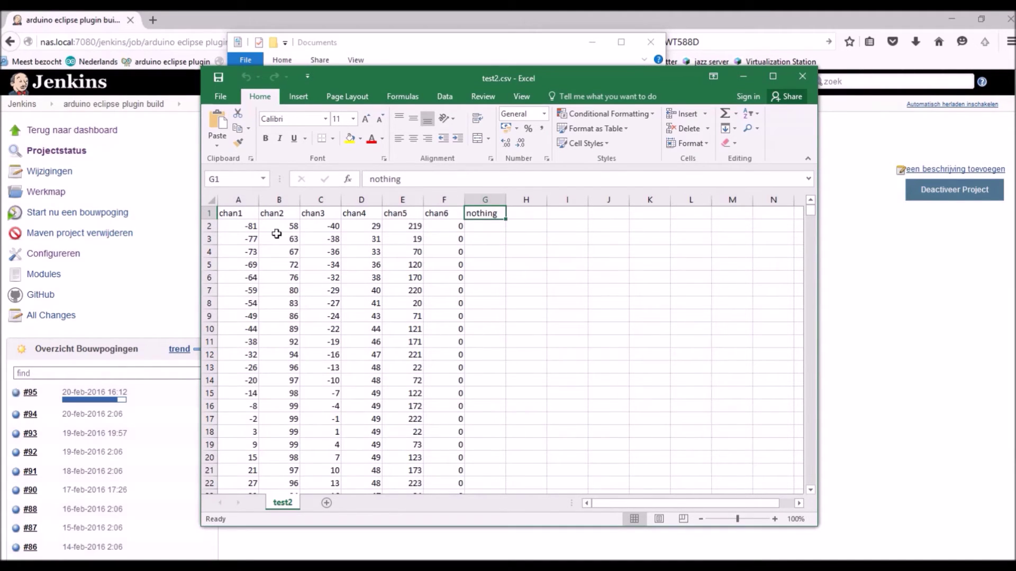
scroll(483, 287, "down", 10)
scroll(484, 287, "down", 10)
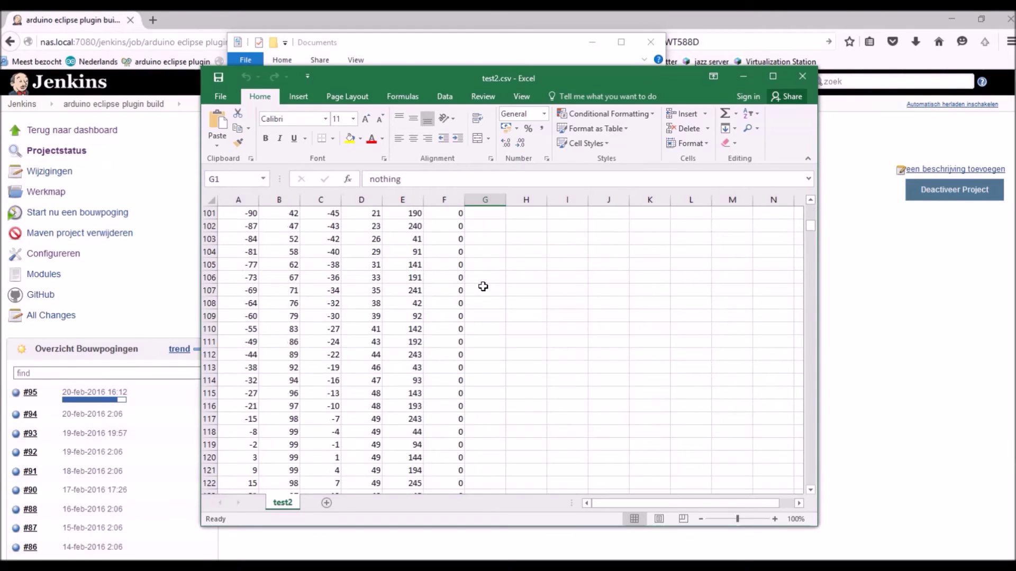
left_click(802, 77)
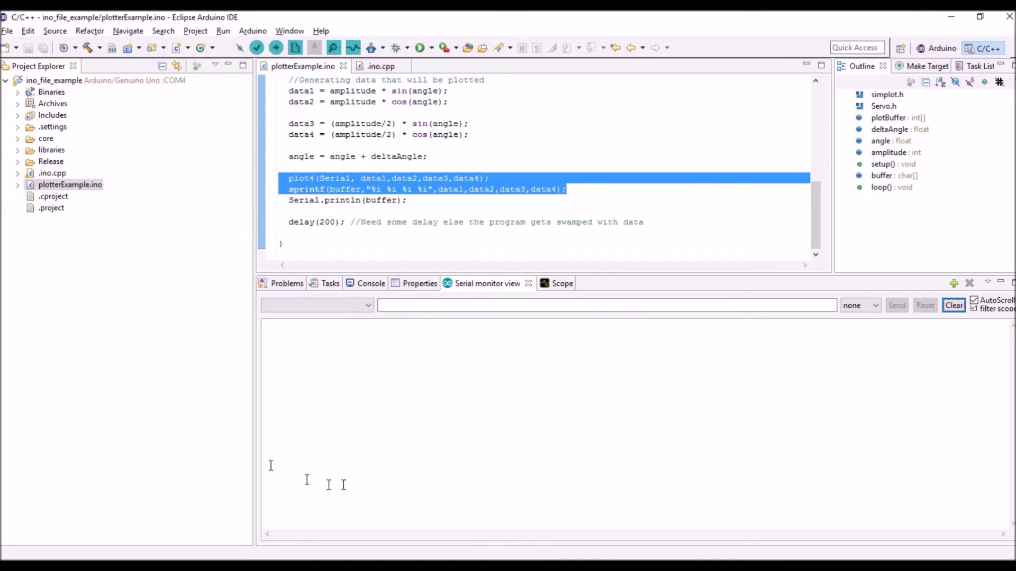
Step: Select ino_file_example in Project Explorer and bring up its context menu
left_click(39, 82)
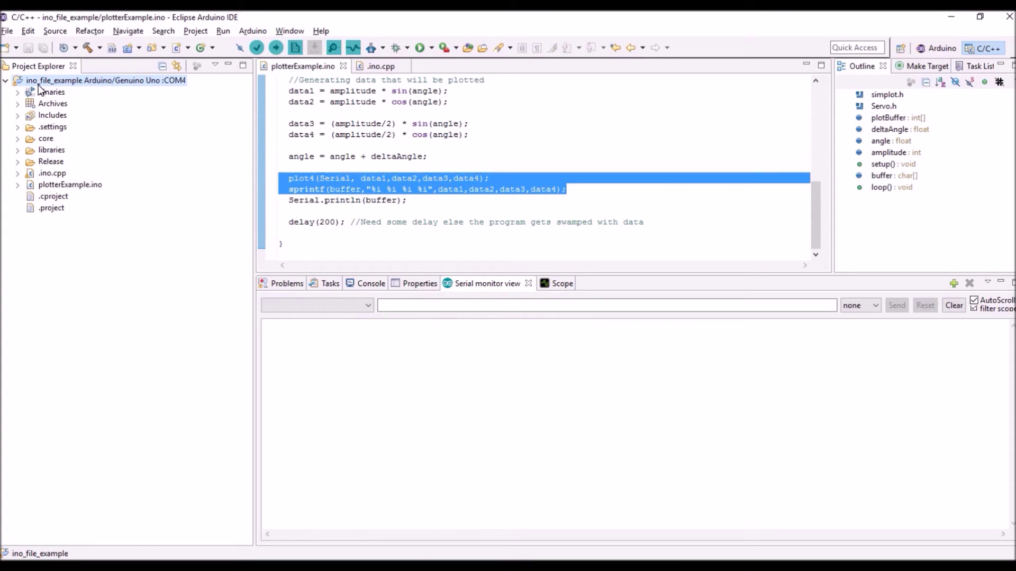
right_click(38, 84)
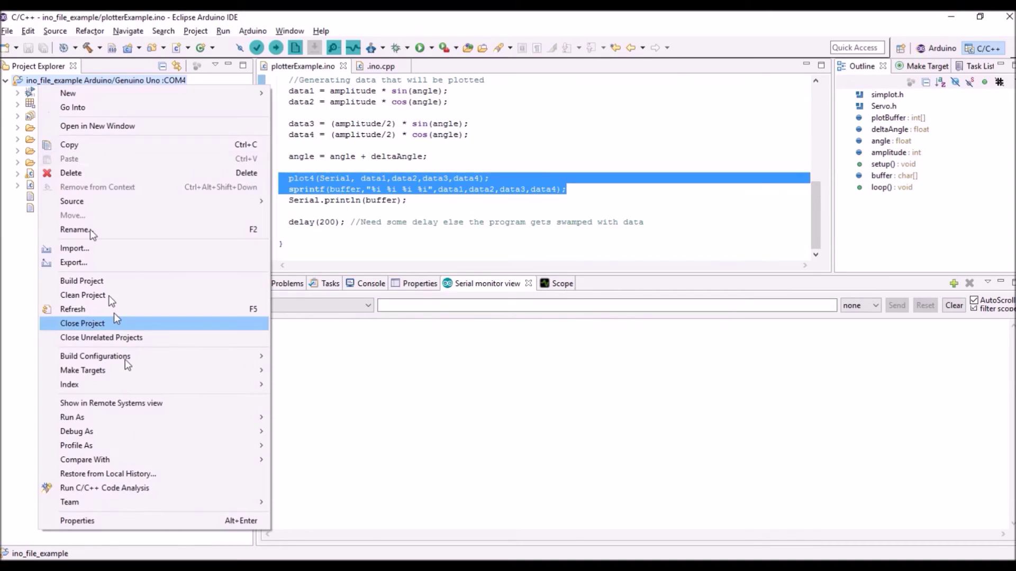
Step: Show ino_file_example's Arduino properties in a widened dialog with the boards.txt file list open
left_click(174, 516)
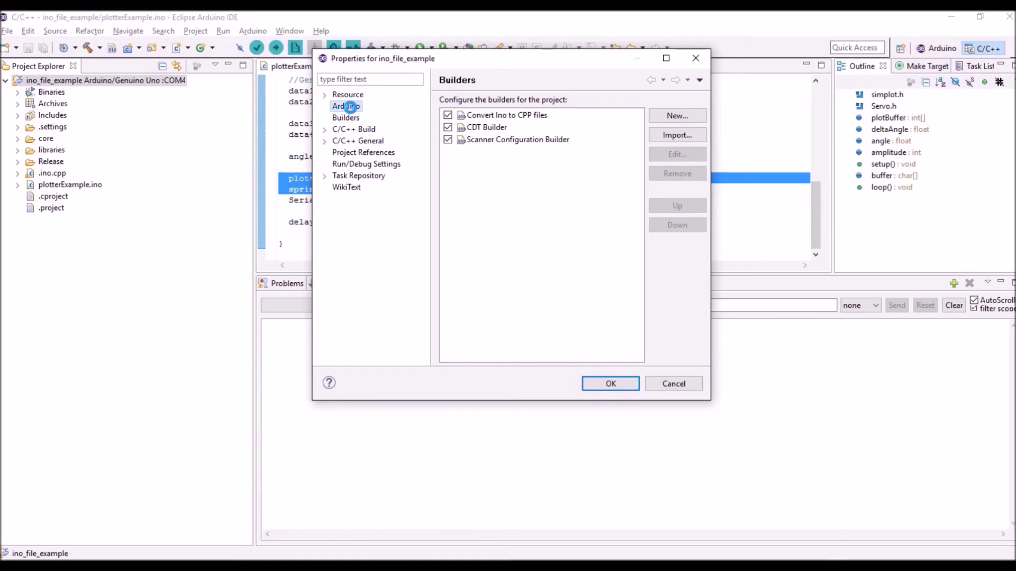
left_click(346, 106)
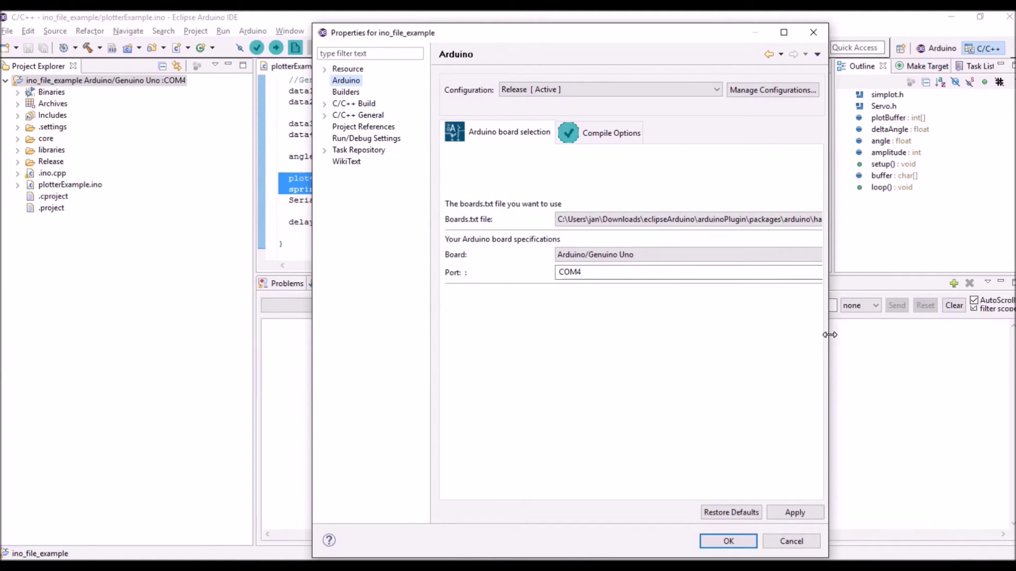
left_click_drag(830, 334, 967, 332)
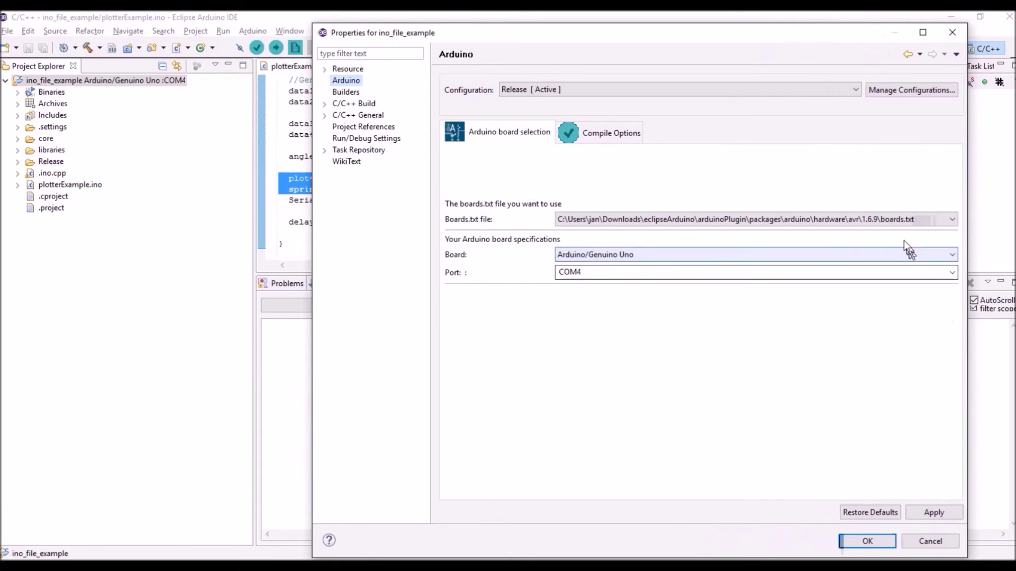
left_click(878, 220)
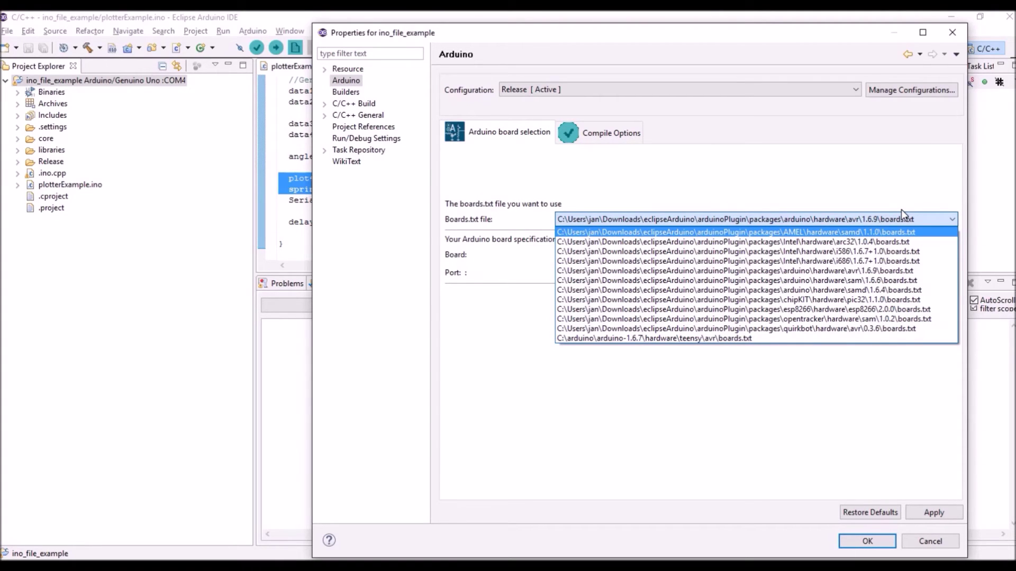
Step: Cancel the properties and add Arduino AVR Boards 1.6.2 in Platforms and Boards preferences
left_click(932, 547)
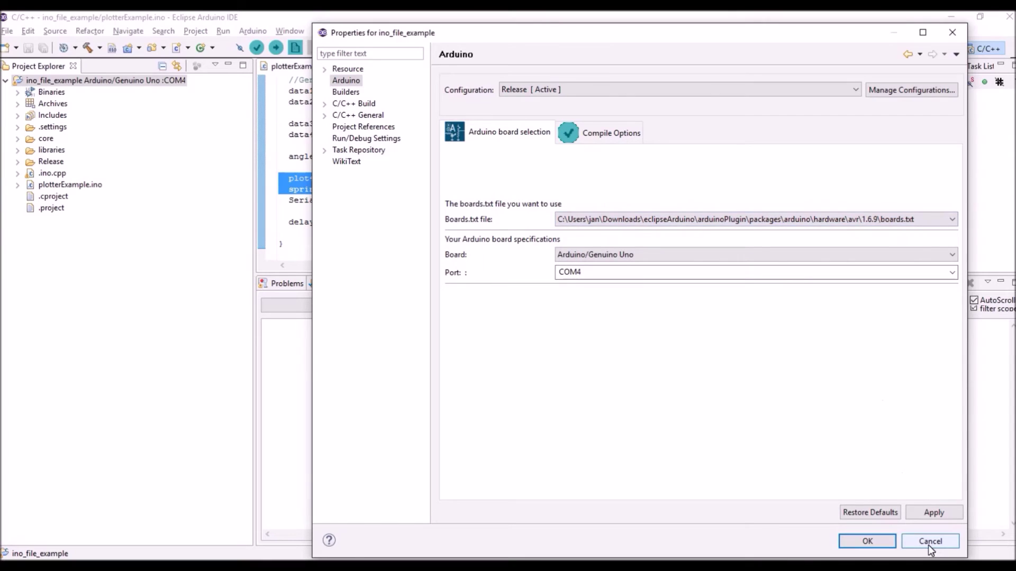
left_click(932, 546)
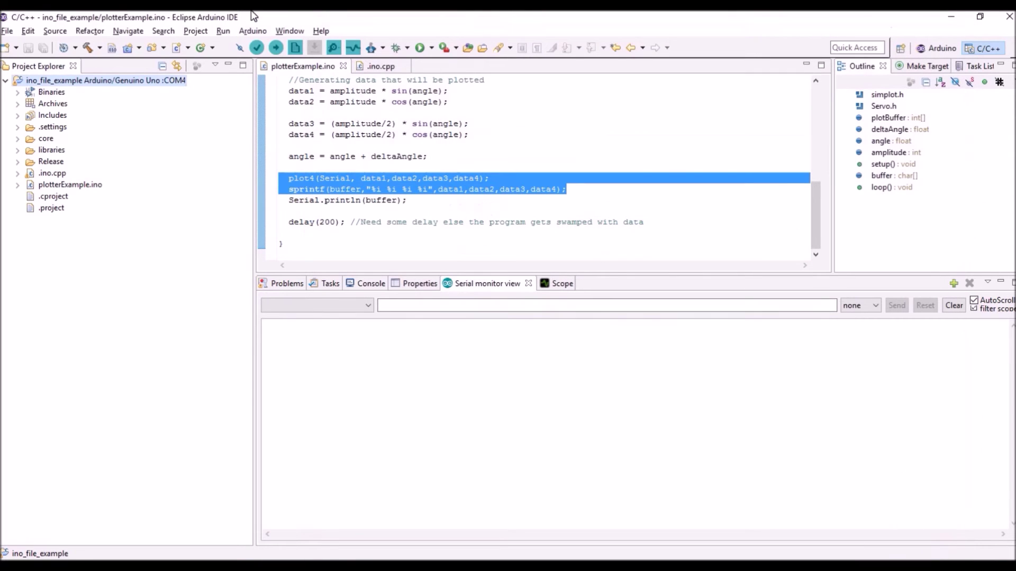
left_click(290, 30)
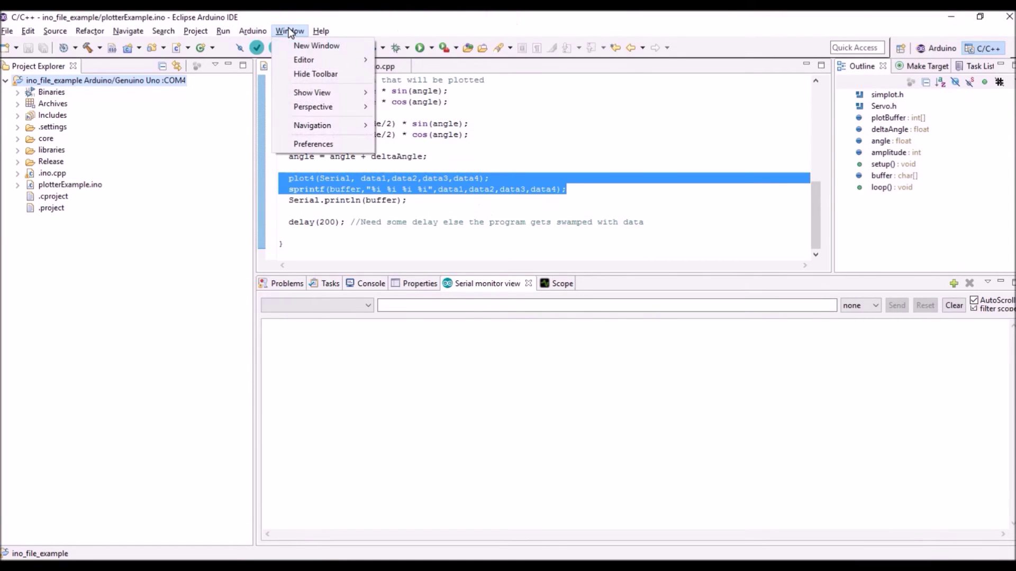
left_click(313, 144)
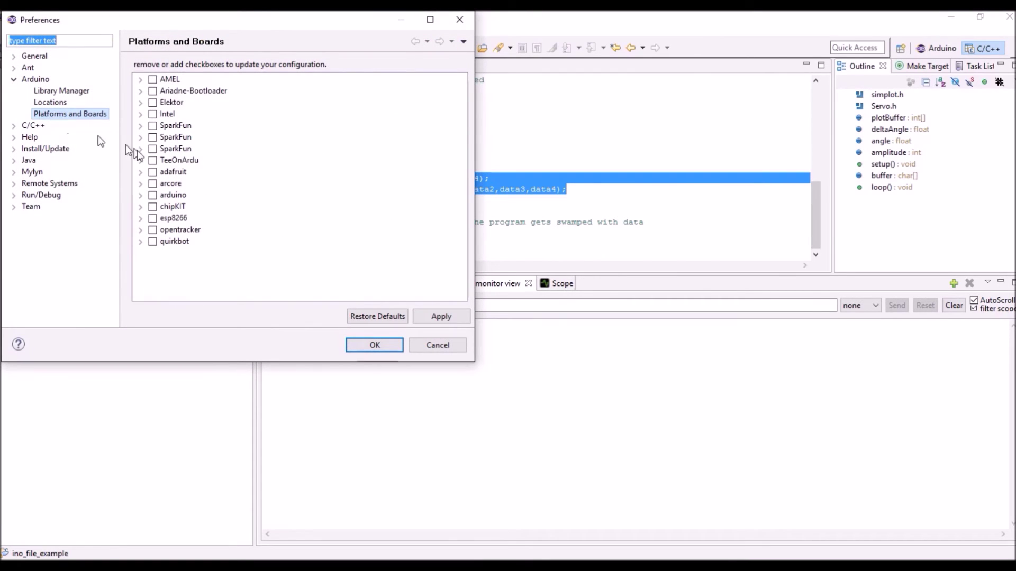
left_click(141, 195)
left_click(152, 206)
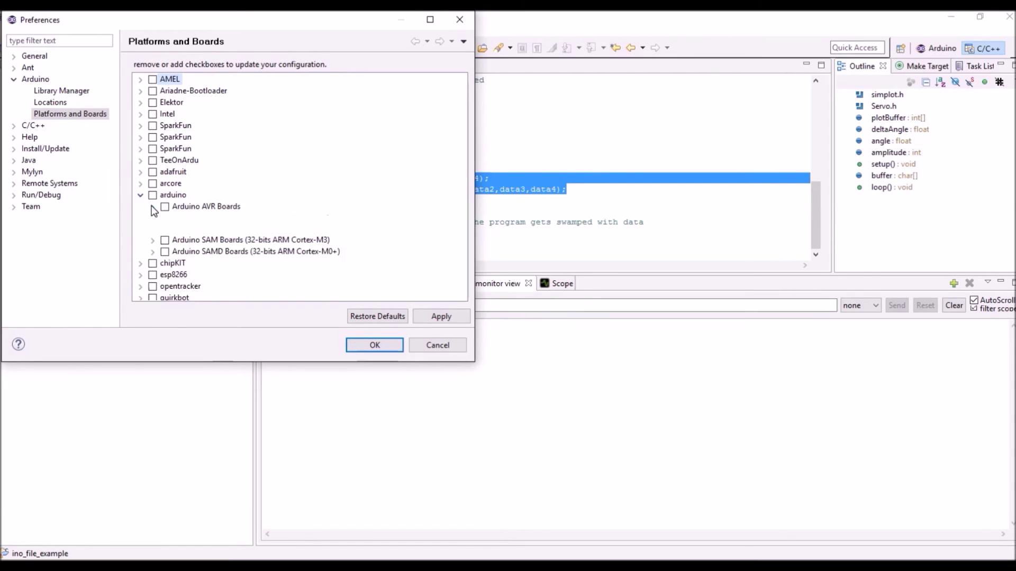
scroll(238, 222, "down", 3)
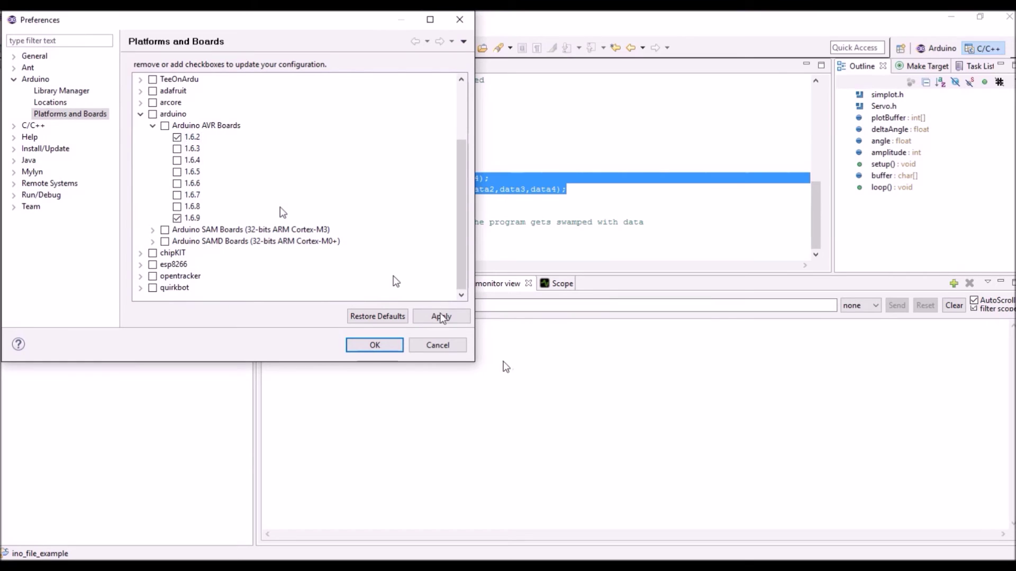
left_click(382, 342)
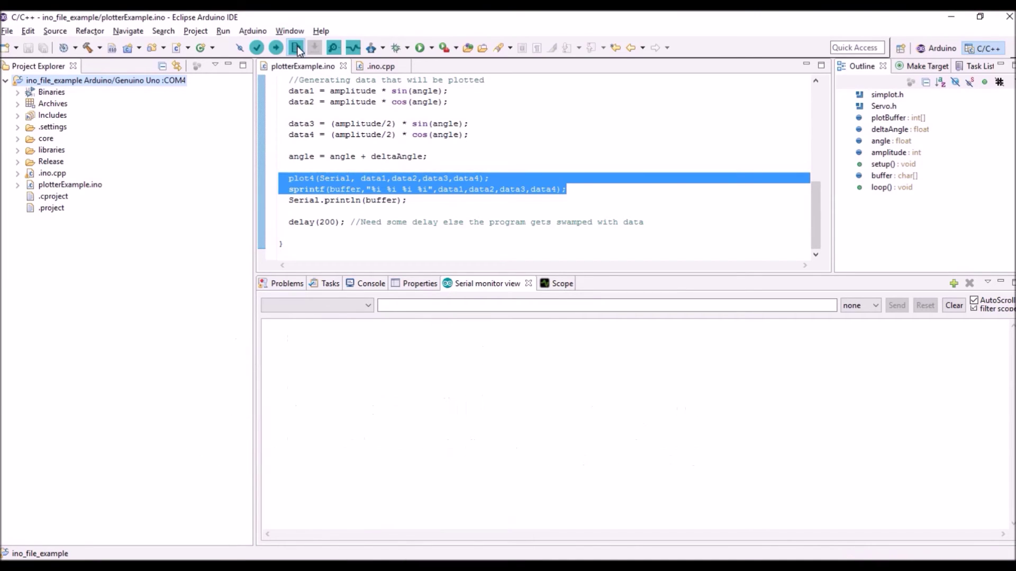
left_click(298, 46)
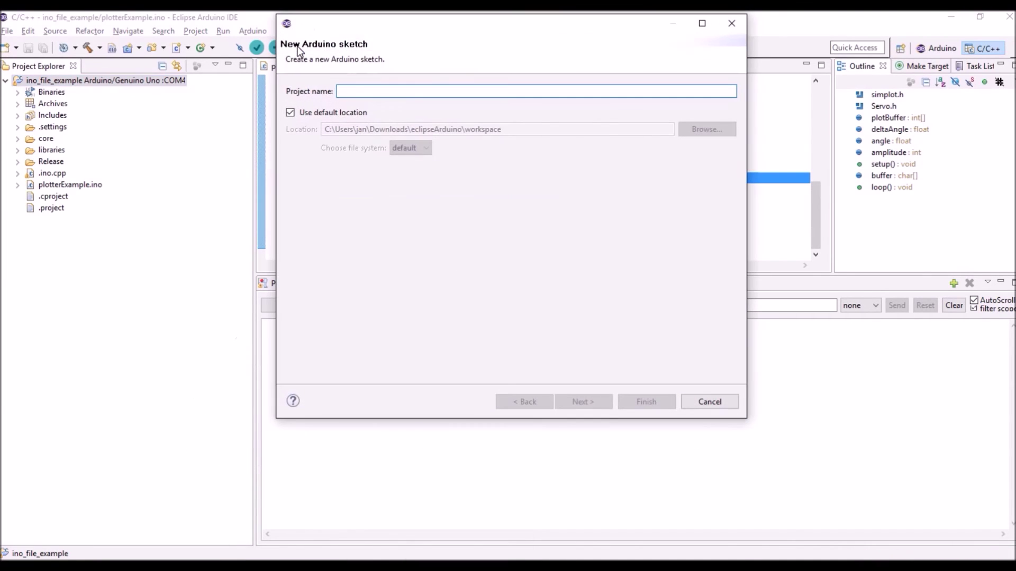
type("old version")
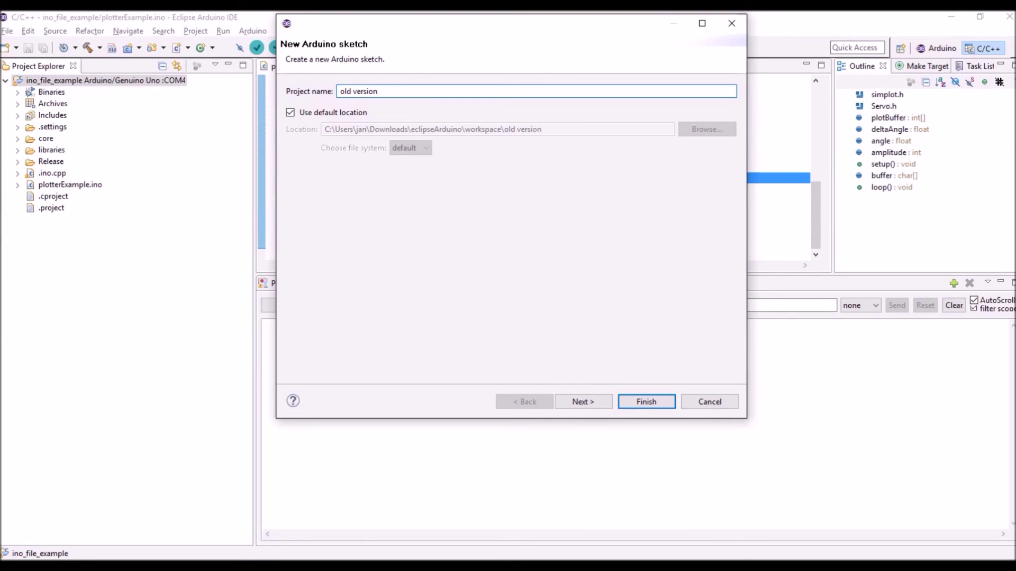
Step: Give the new sketch the avr 1.6.2 boards.txt and Arduino Uno board
left_click(582, 401)
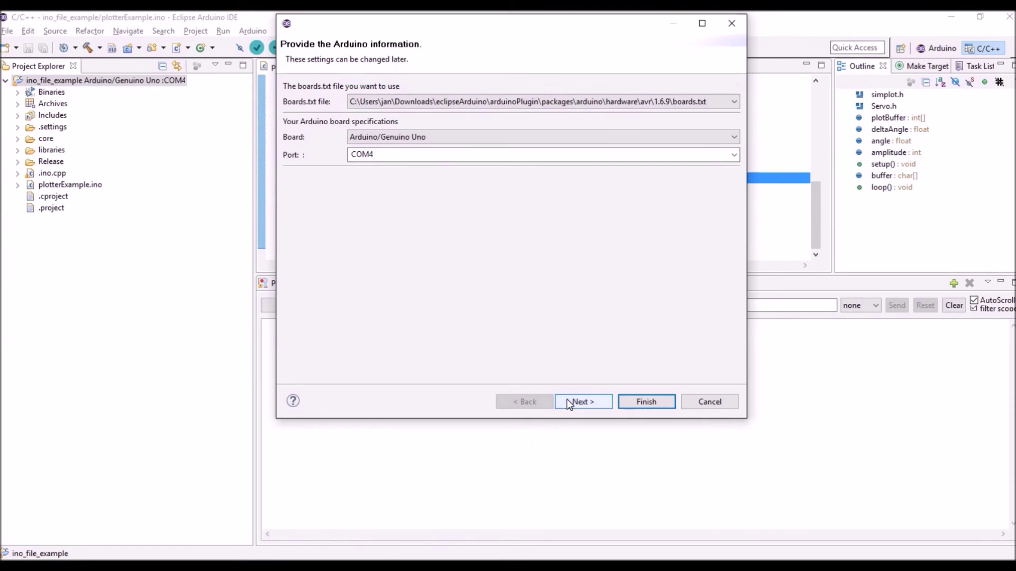
left_click(736, 101)
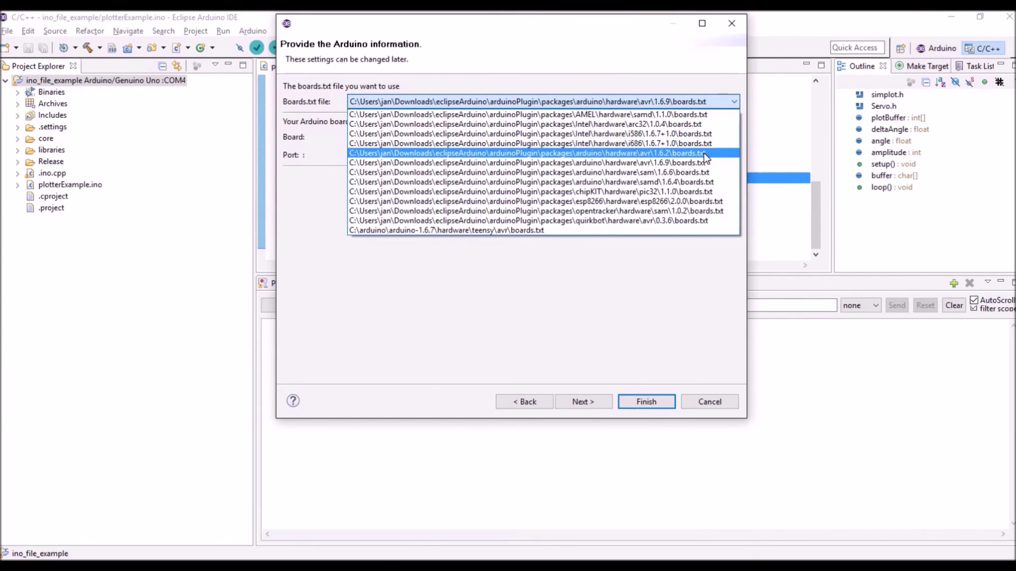
left_click(704, 154)
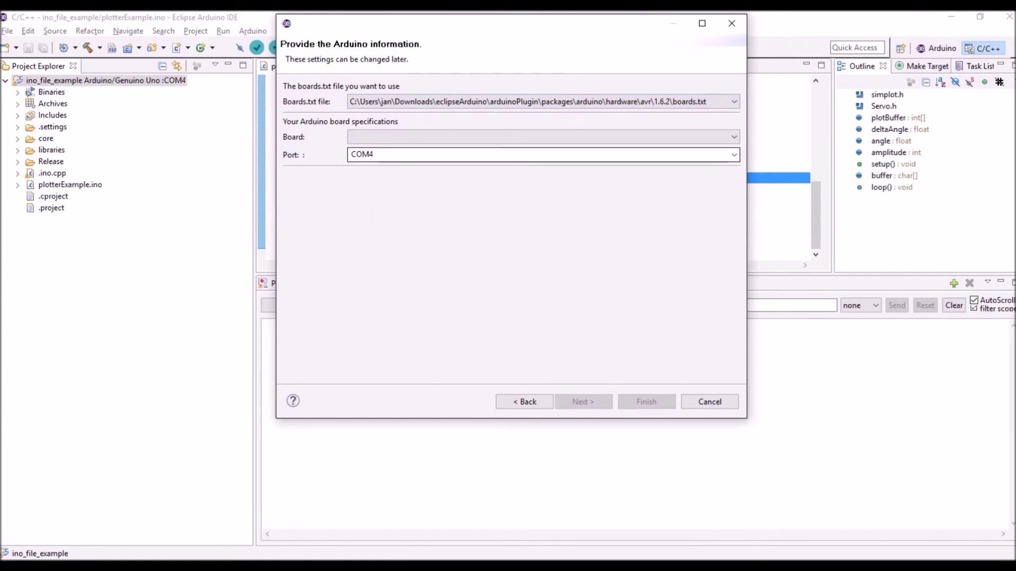
left_click(735, 137)
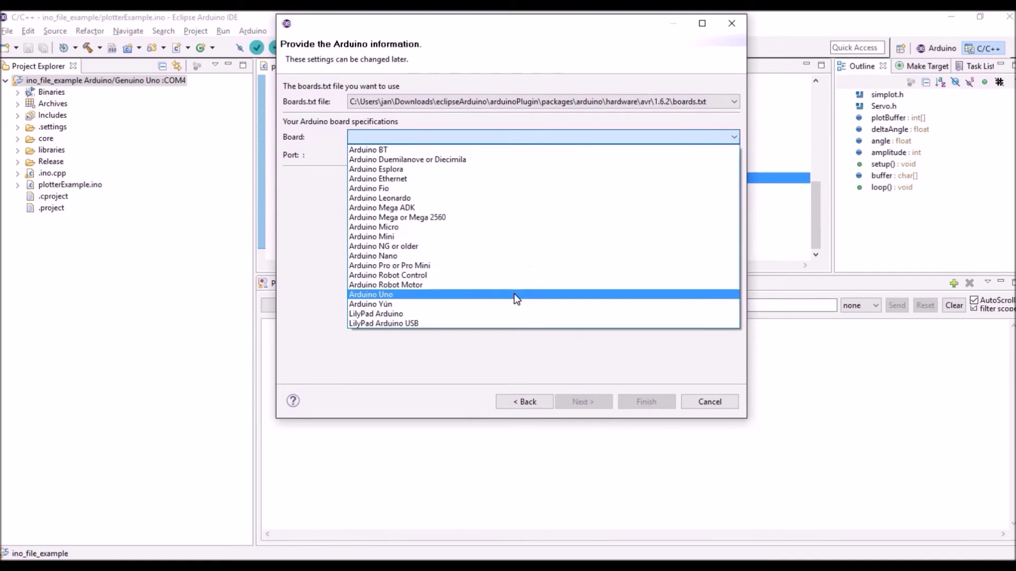
left_click(513, 293)
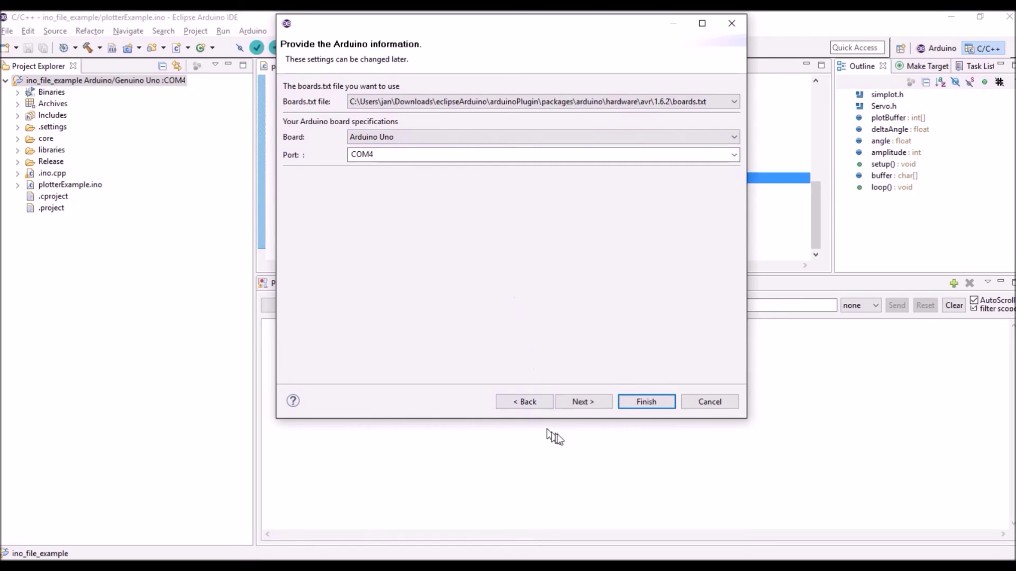
left_click(584, 399)
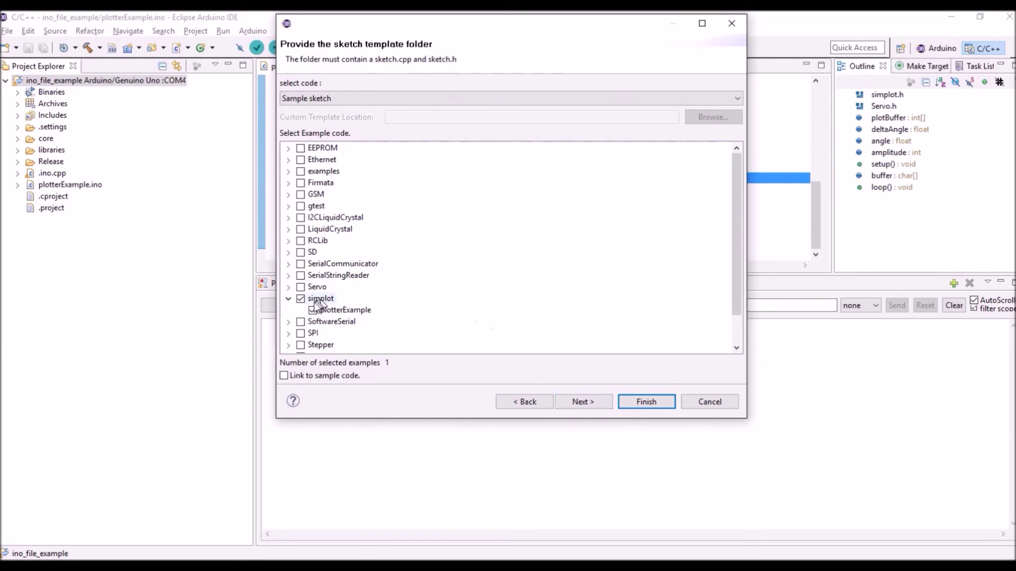
Step: Replace the simplot template with the 01.Basics Blink example and finish creating old_version
left_click(301, 299)
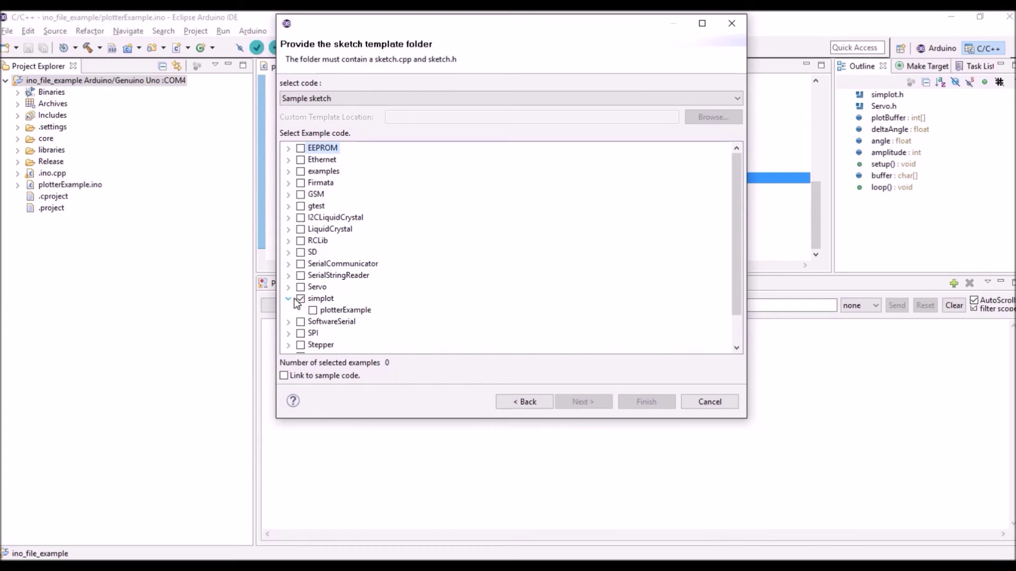
left_click(289, 171)
left_click(301, 182)
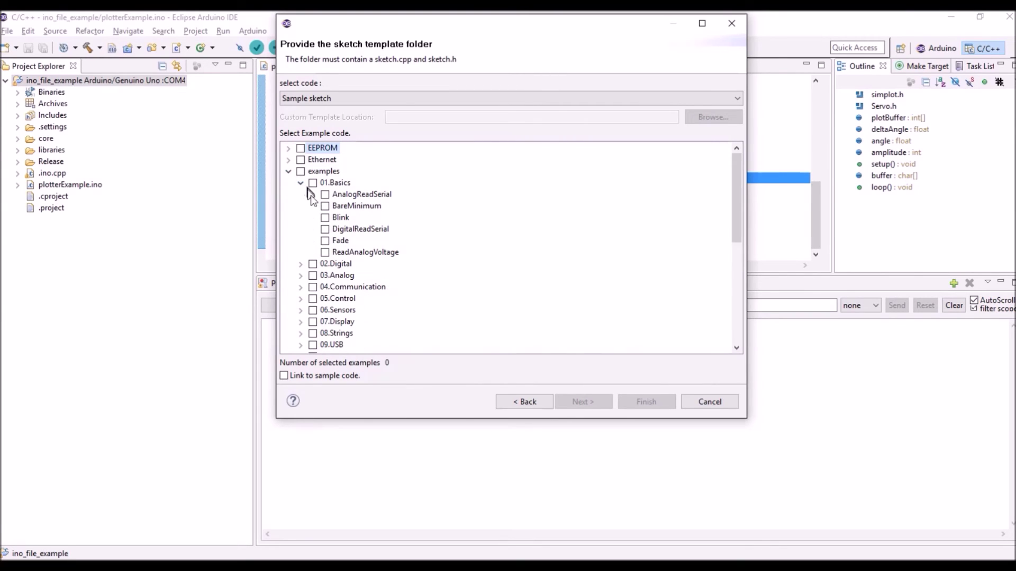
left_click(325, 217)
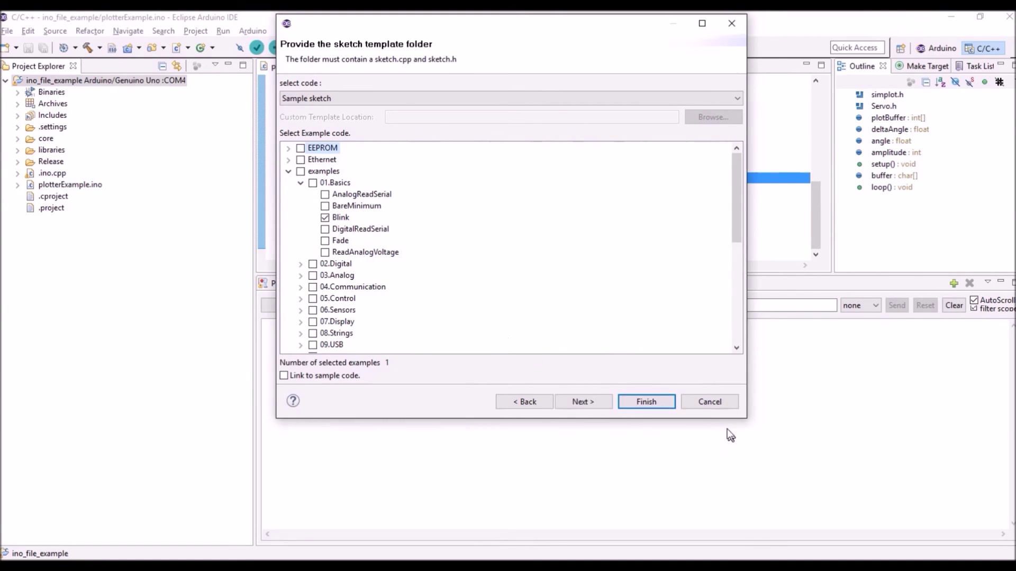
left_click(646, 402)
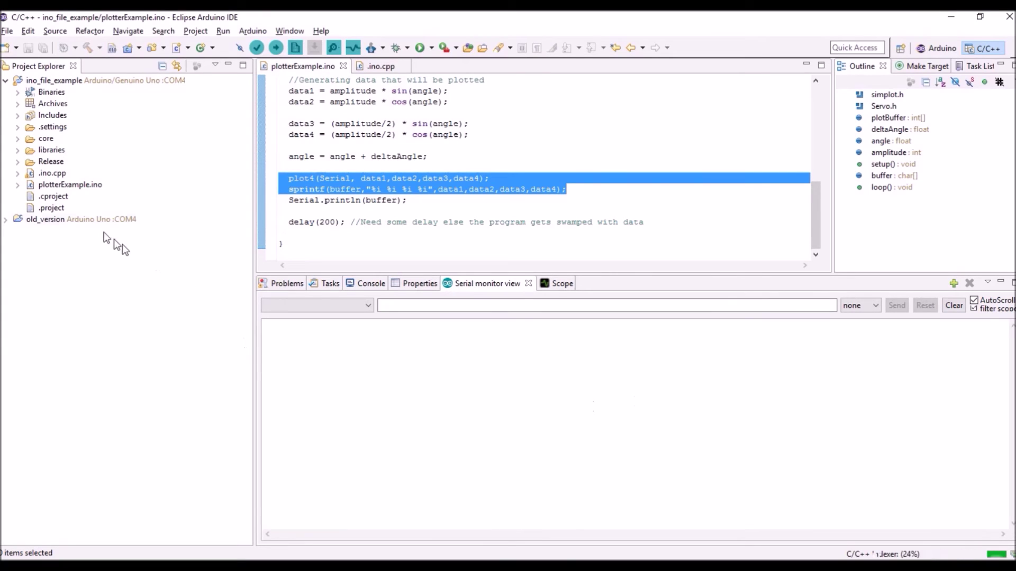
Step: Expand and verify old_version, then view its build output in the Console
left_click(6, 220)
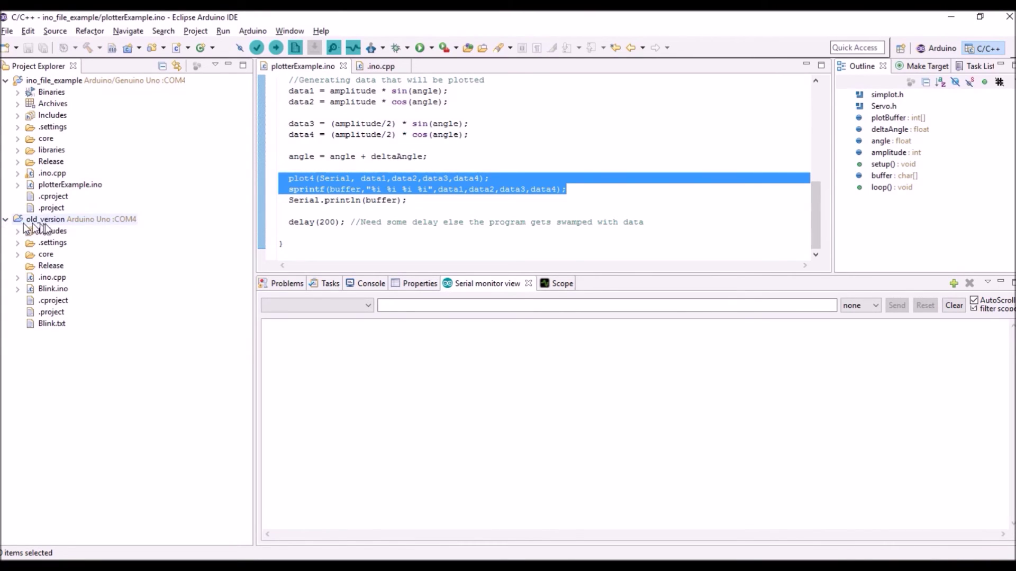
left_click(58, 220)
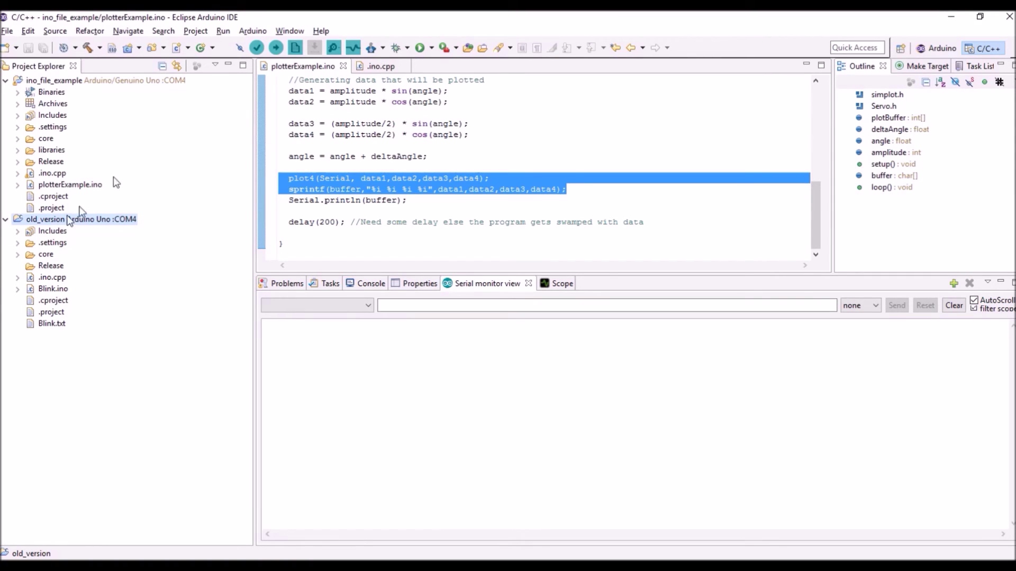
left_click(256, 49)
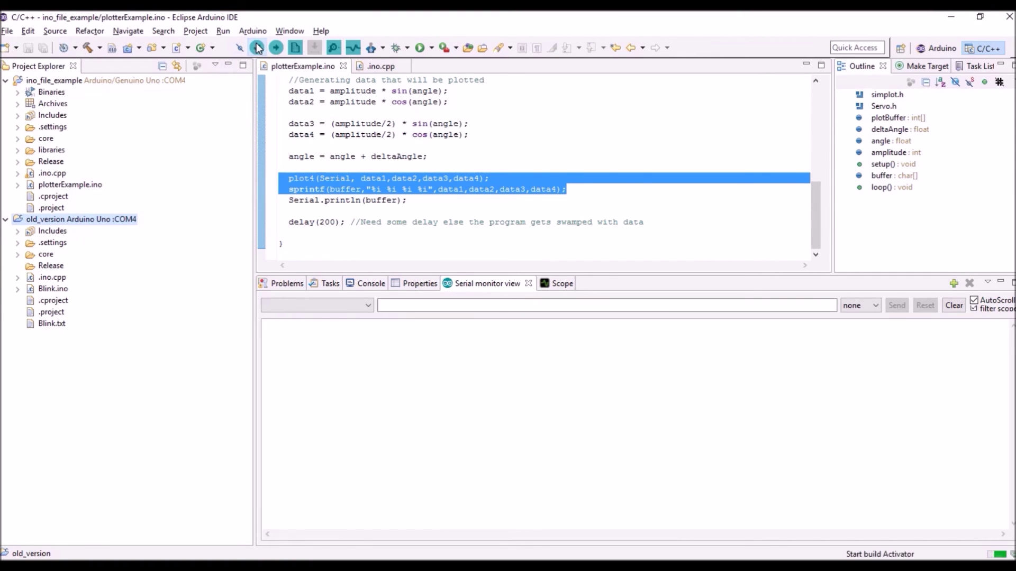
left_click(136, 82)
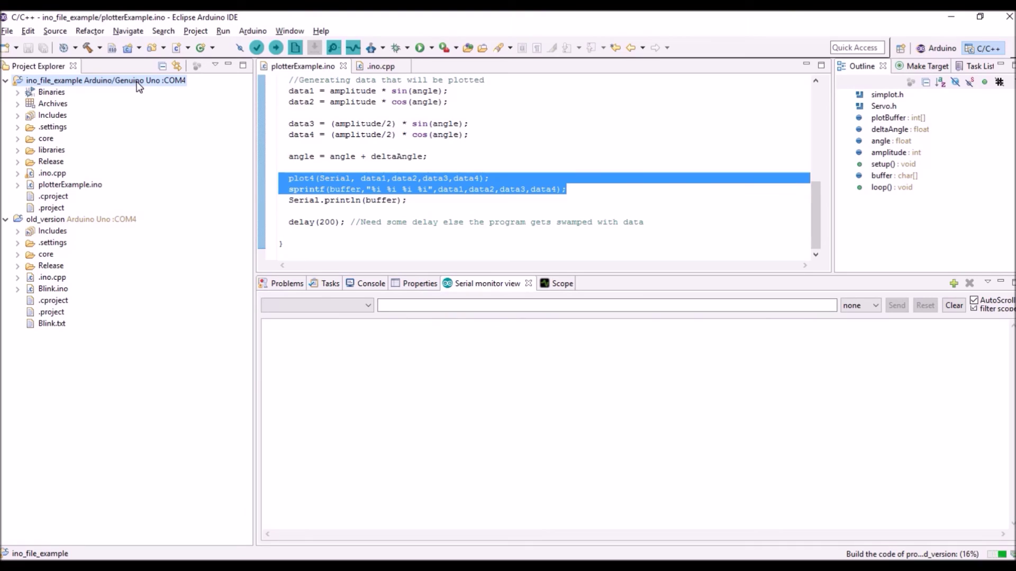
left_click(102, 220)
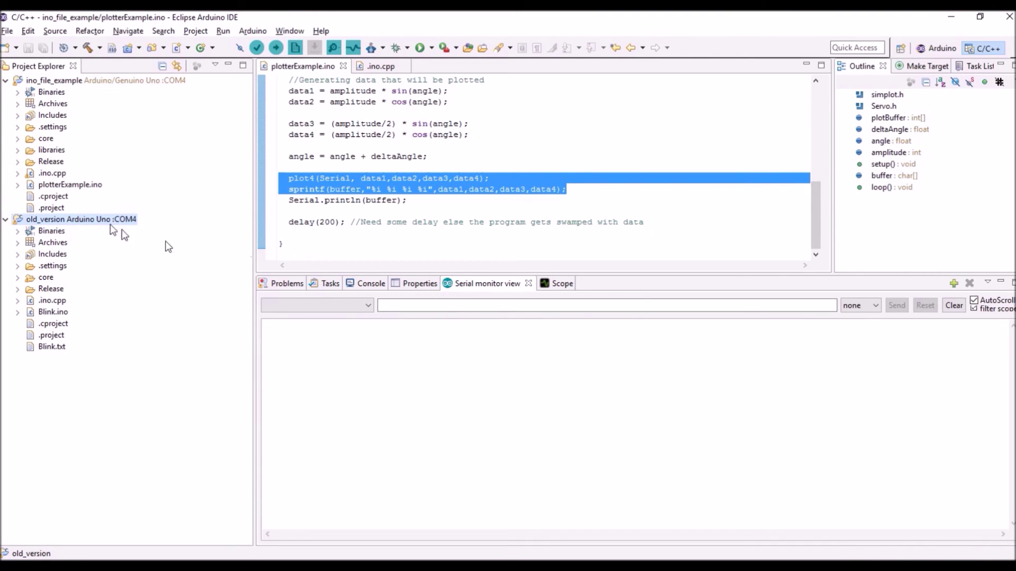
left_click(371, 284)
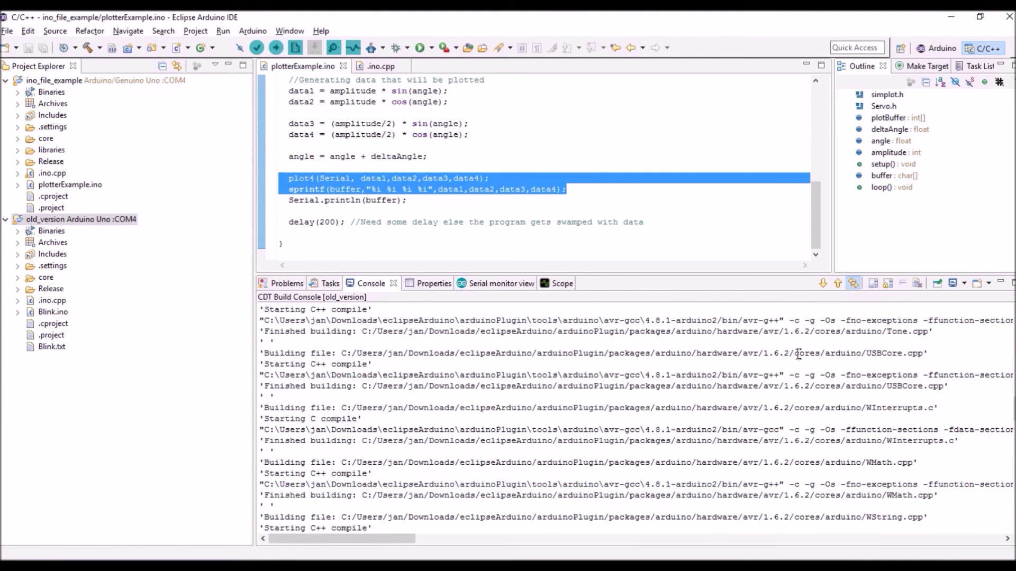
Step: Highlight the 1.6.2 core and compiler versions, then switch to ino_file_example's output
left_click_drag(792, 352, 754, 353)
left_click_drag(668, 375, 651, 375)
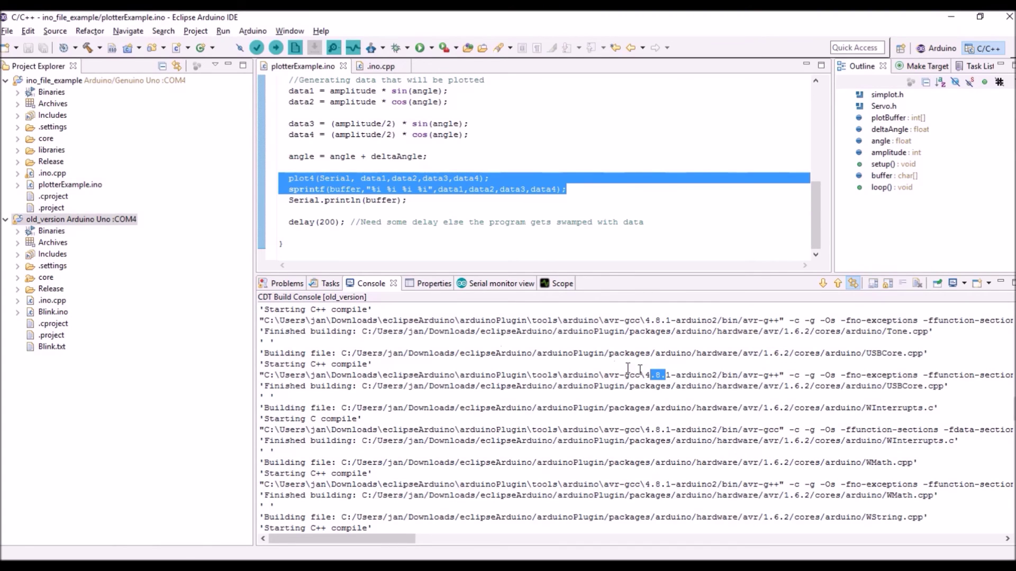
left_click(54, 80)
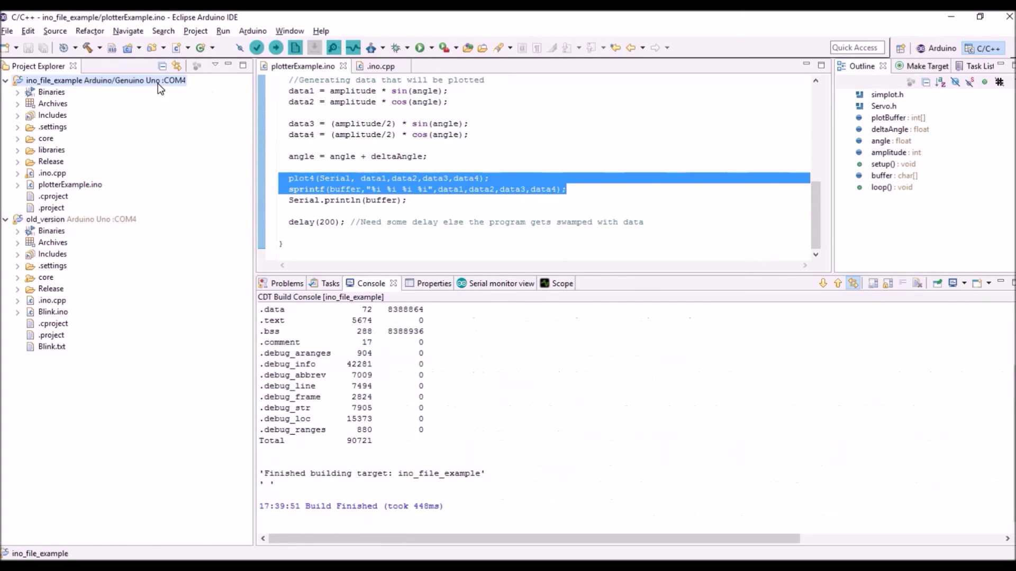
scroll(669, 396, "up", 3)
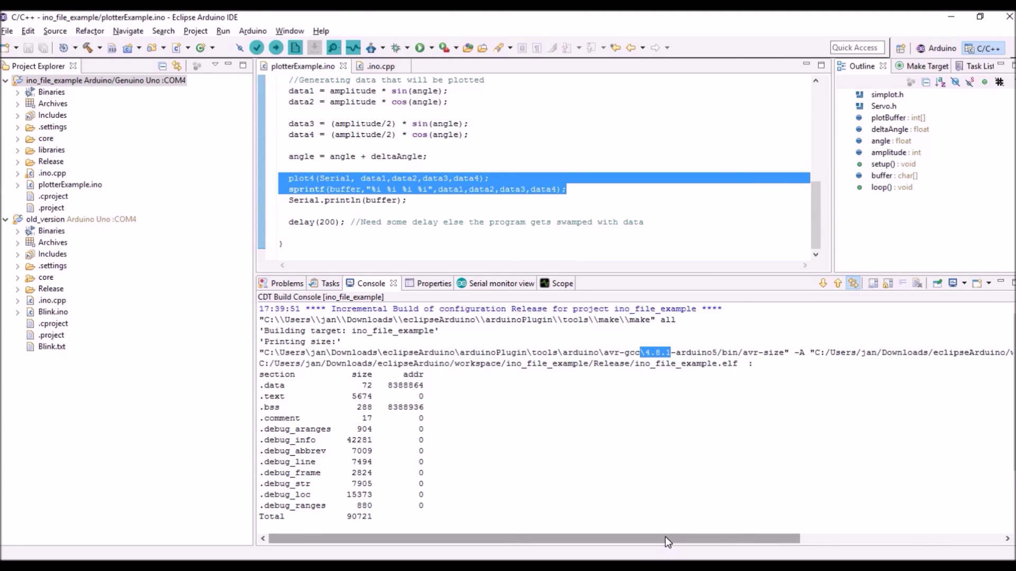
Step: Remove the stray character from line 30 of plotterExample.ino, save to rebuild, and word-wrap the console
double_click(75, 186)
left_click(450, 124)
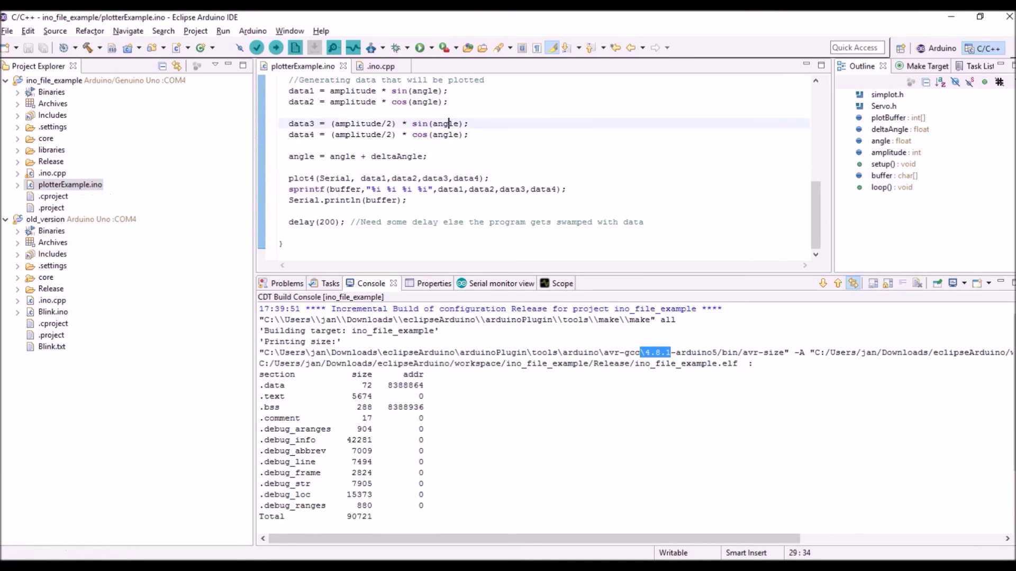
left_click(496, 135)
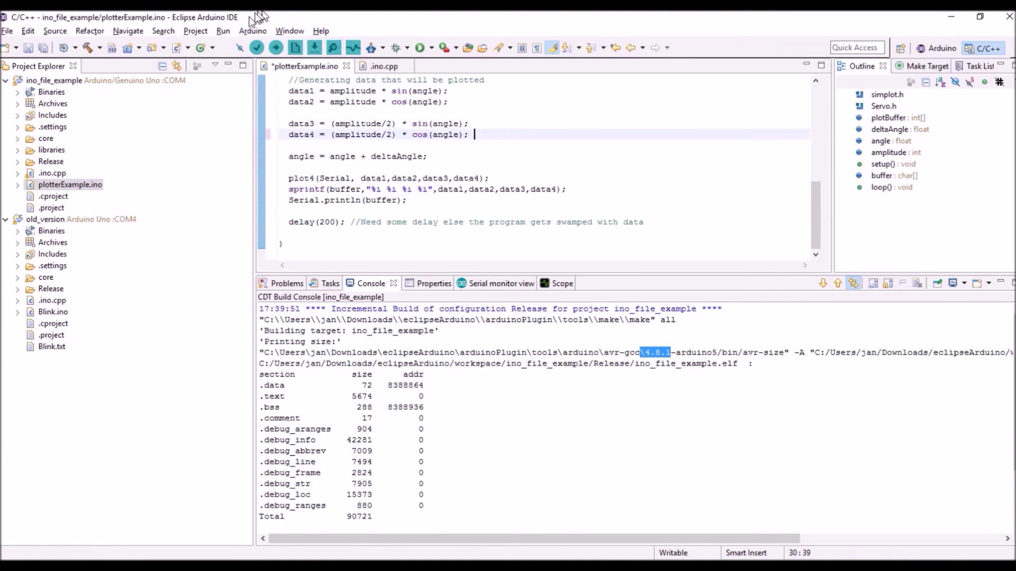
key("BackSpace")
key("ctrl+s")
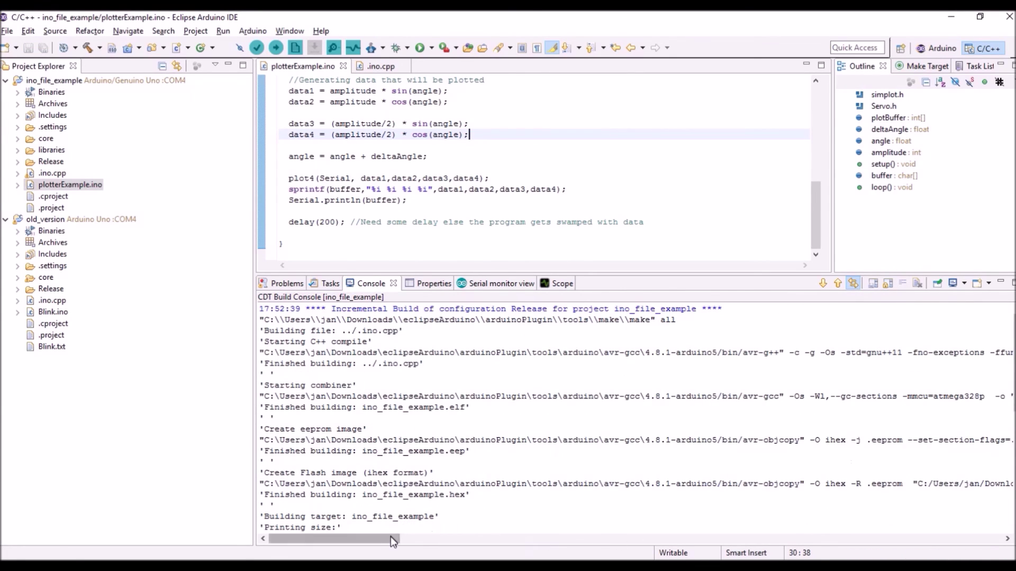
left_click_drag(389, 542, 588, 545)
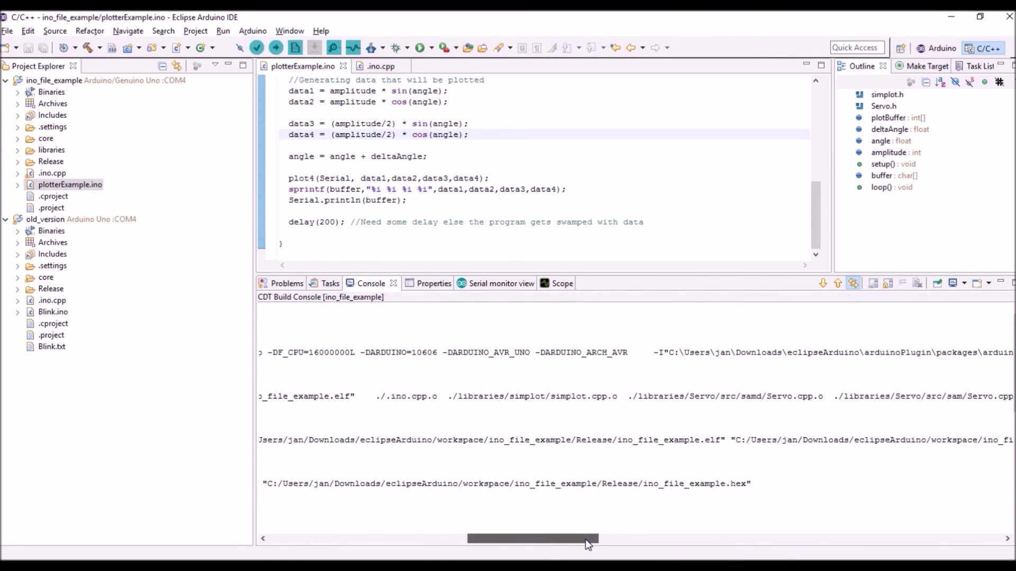
left_click_drag(585, 539, 394, 503)
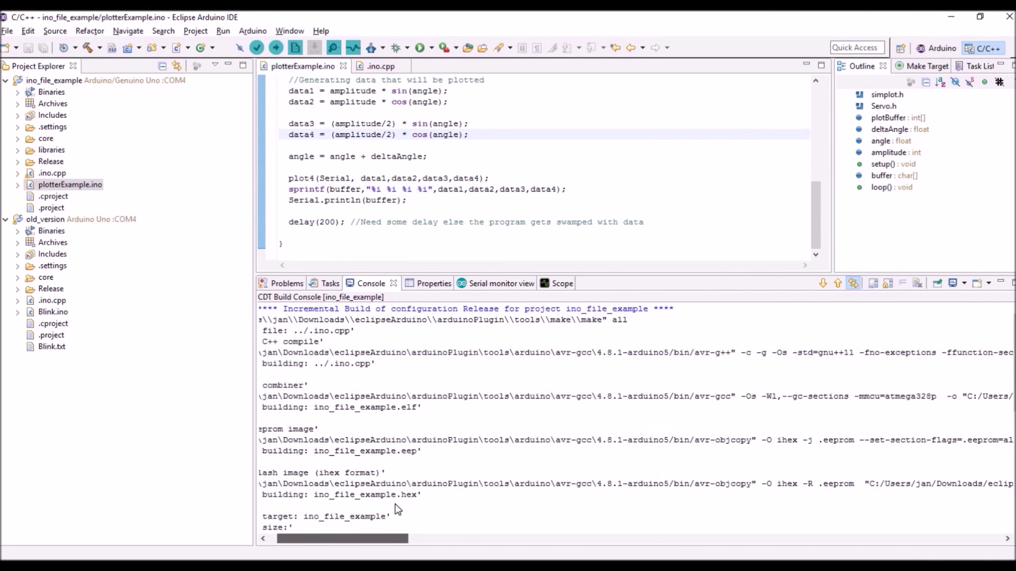
left_click_drag(341, 539, 635, 540)
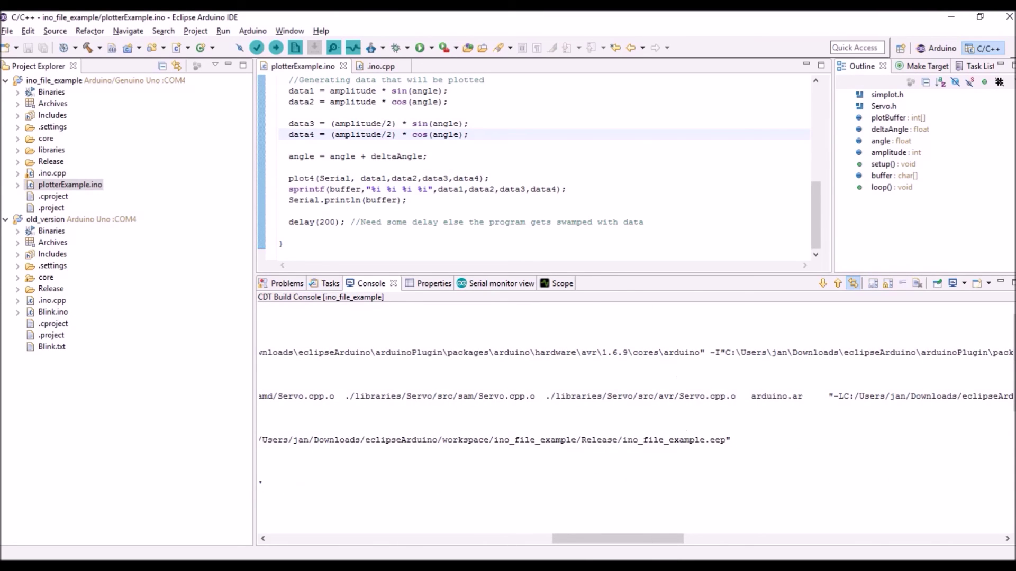
left_click(54, 80)
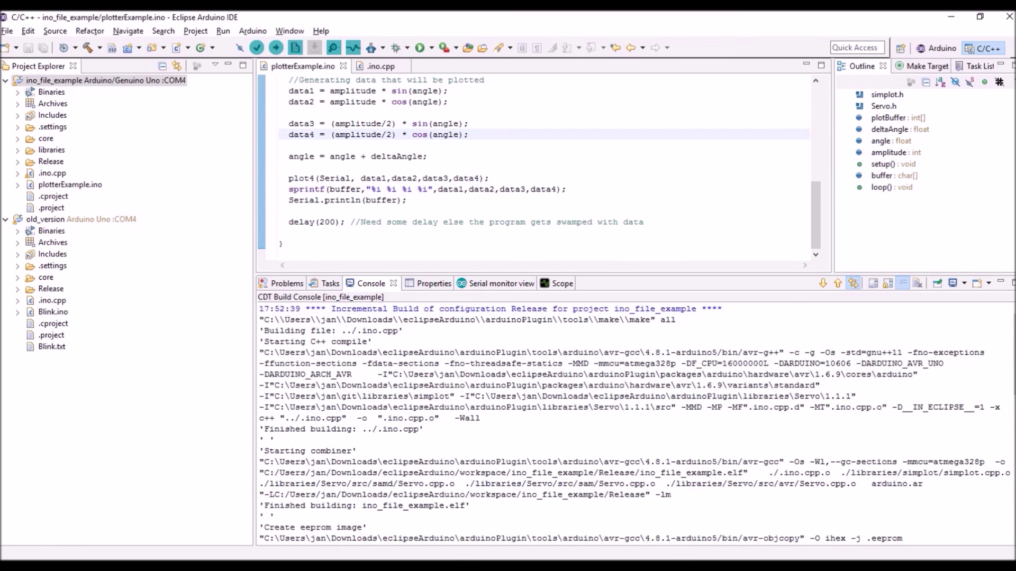